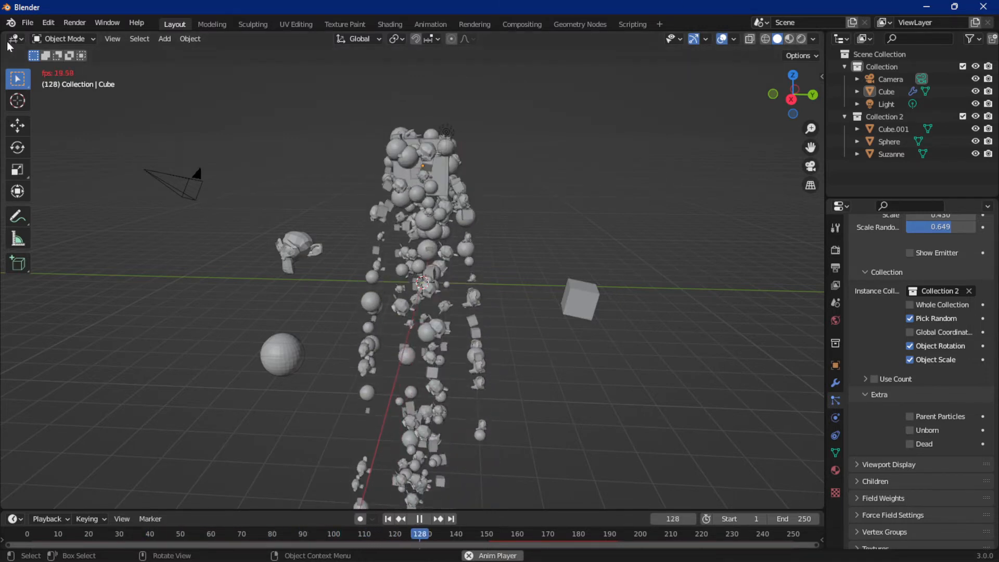
# Start a new scene, discarding the unsaved changes in the current file.
pyautogui.click(31, 23)
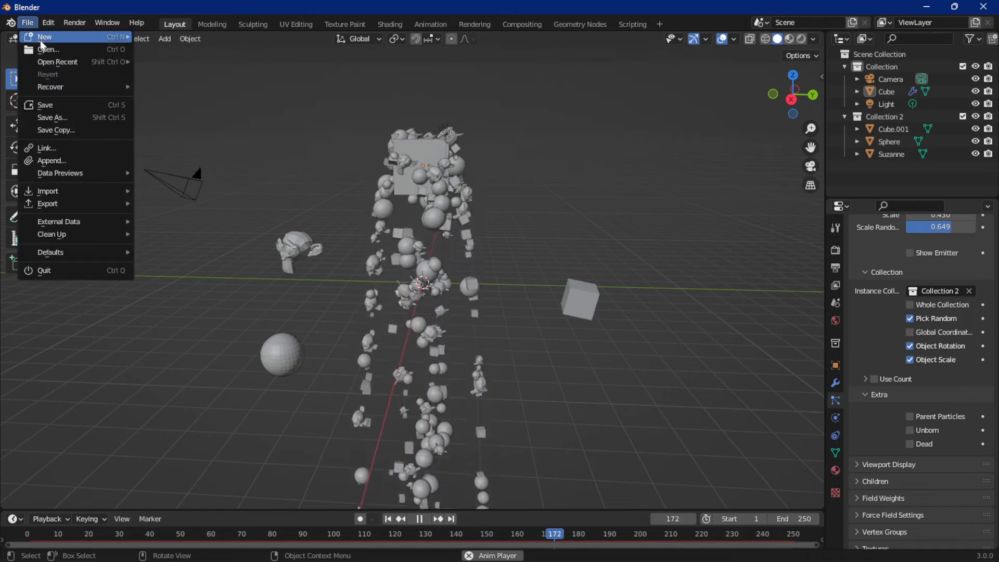
pyautogui.moveTo(41, 37)
pyautogui.click(163, 37)
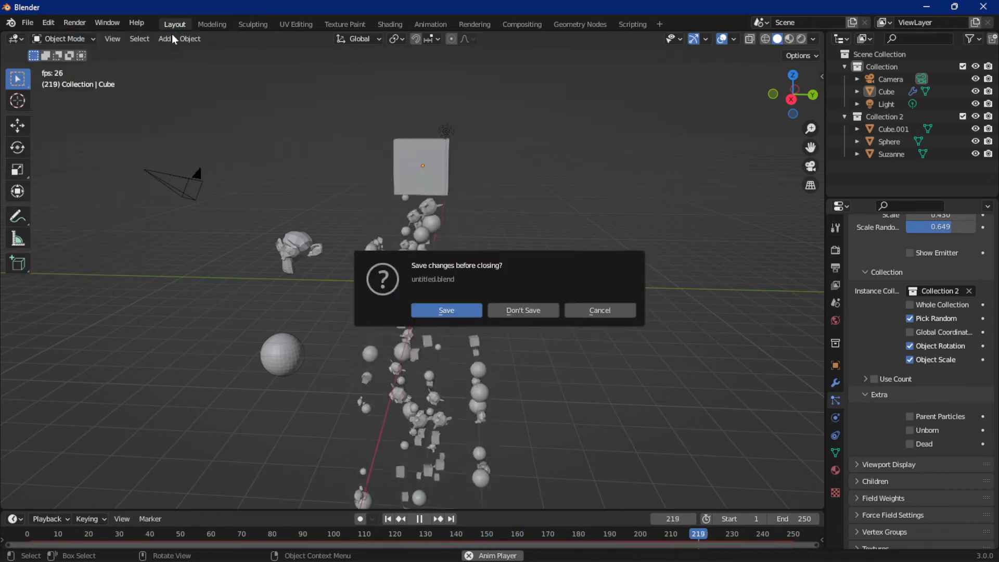
pyautogui.click(515, 314)
# Add an emitter particle system to the default cube.
pyautogui.moveTo(467, 260); pyautogui.dragTo(437, 241, button='middle')
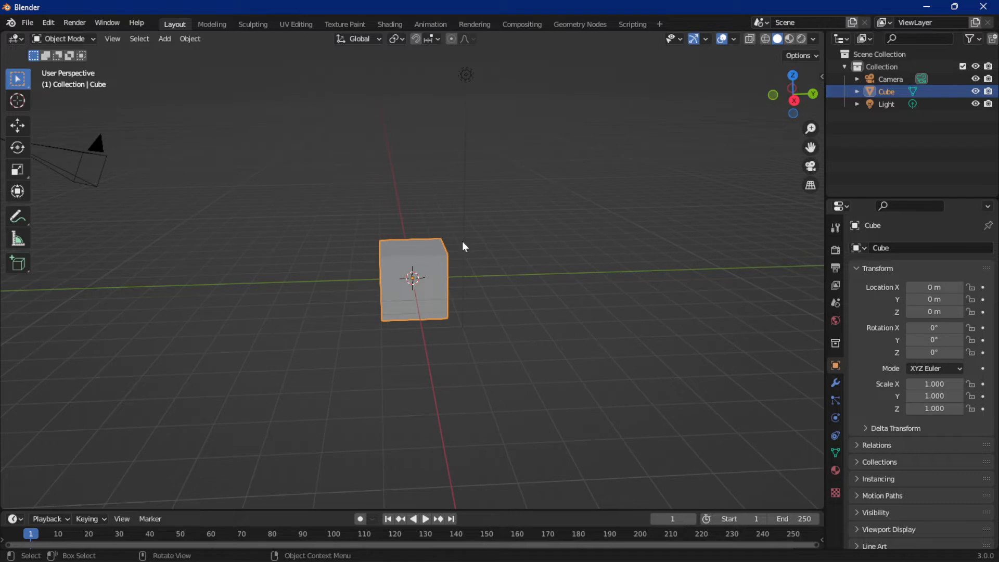
pyautogui.click(835, 400)
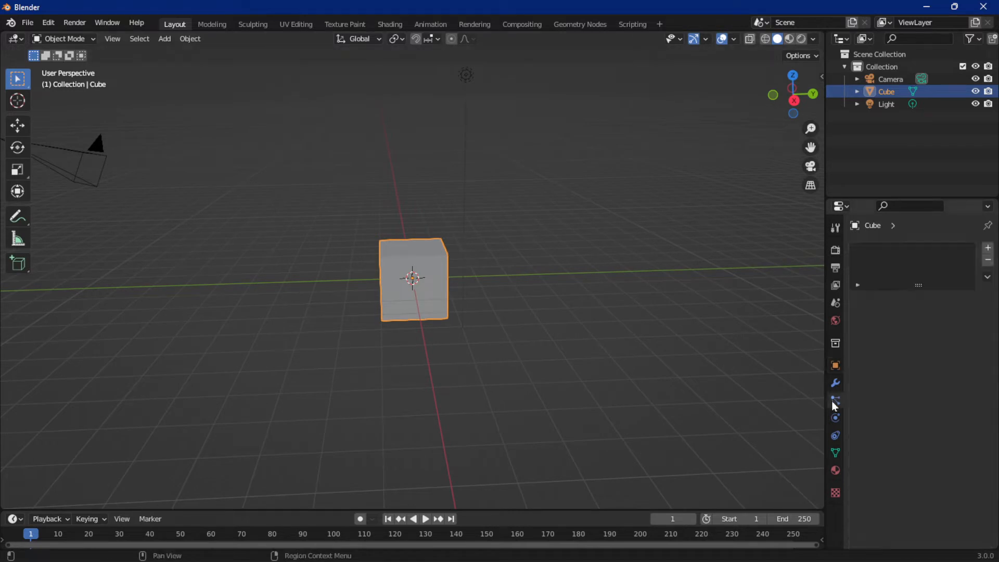
pyautogui.click(988, 248)
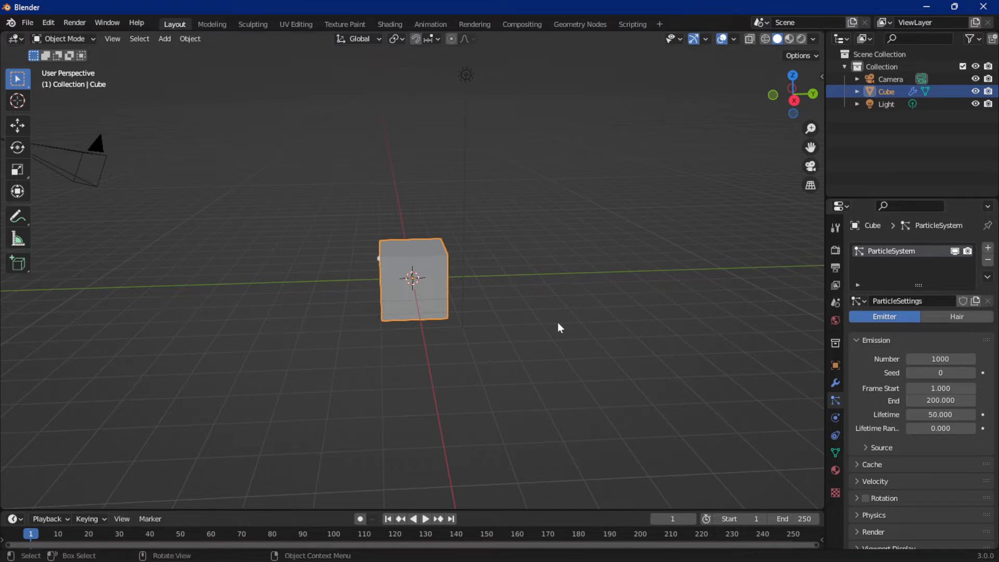
# Play the animation to preview the cube's particle emission, then return to the first frame.
pyautogui.press('space')
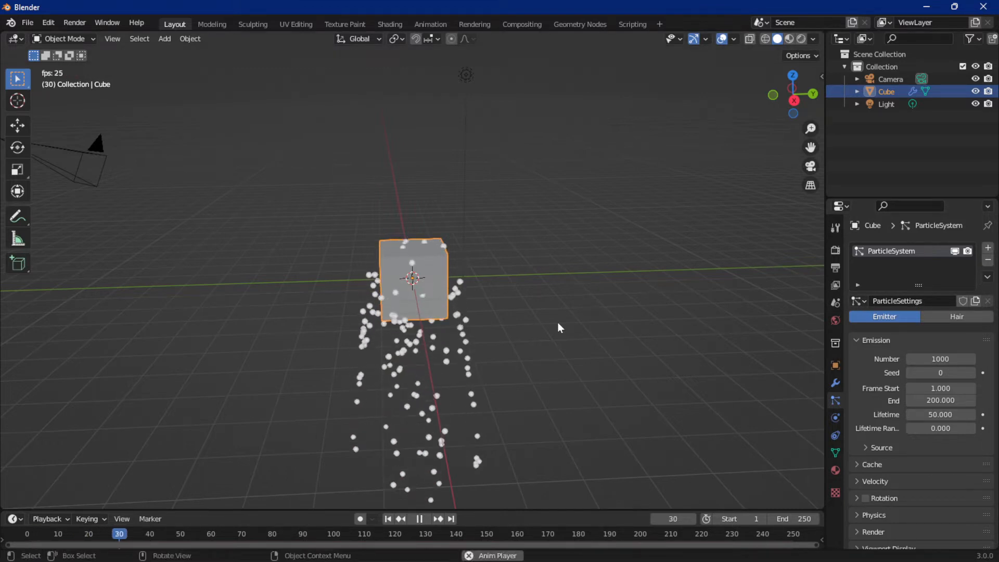
pyautogui.press('space')
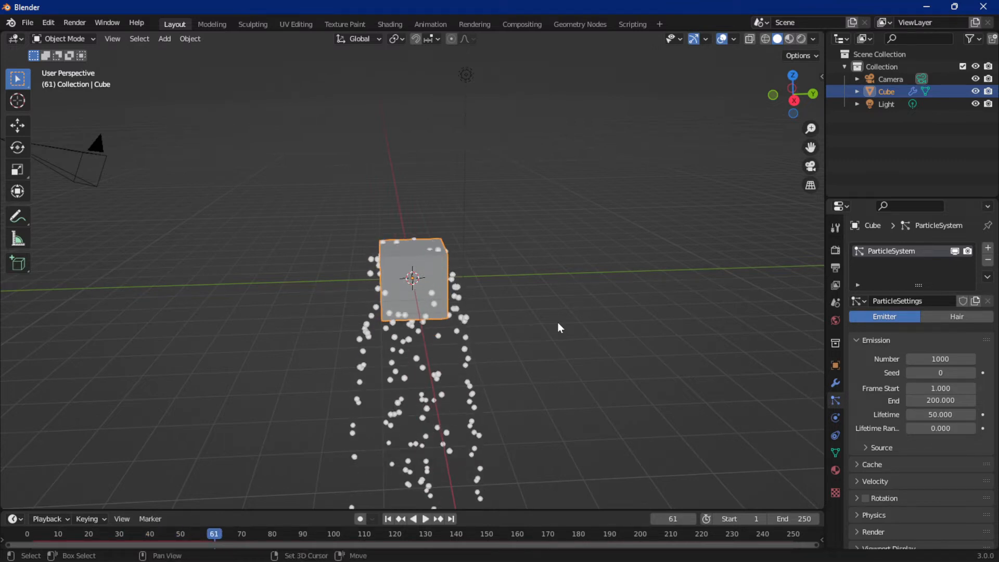
pyautogui.hotkey('shift', 'Left')
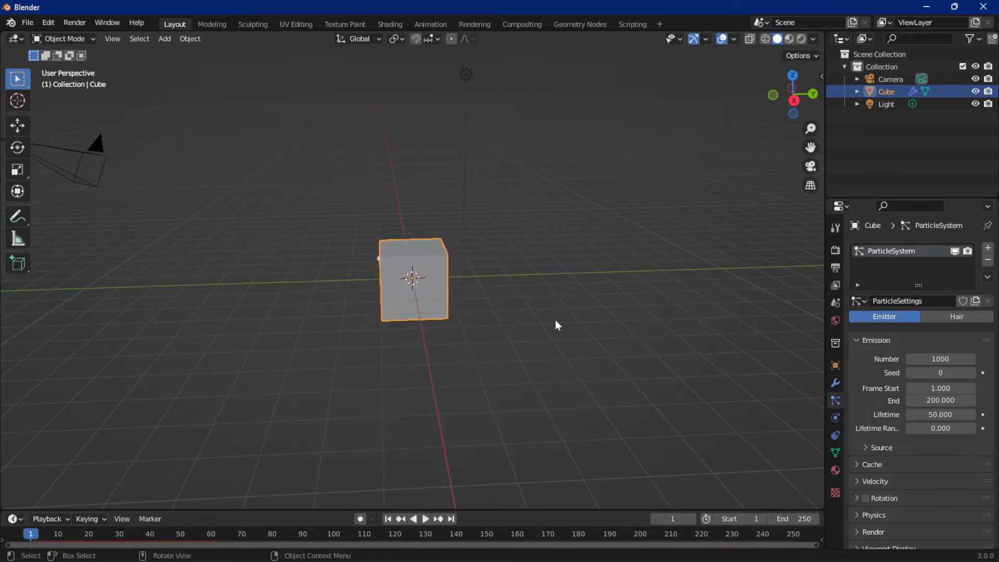
# Add a UV sphere and move it about 7 m along the positive Y axis, away from the cube.
pyautogui.click(164, 39)
pyautogui.click(164, 39)
pyautogui.moveTo(214, 53)
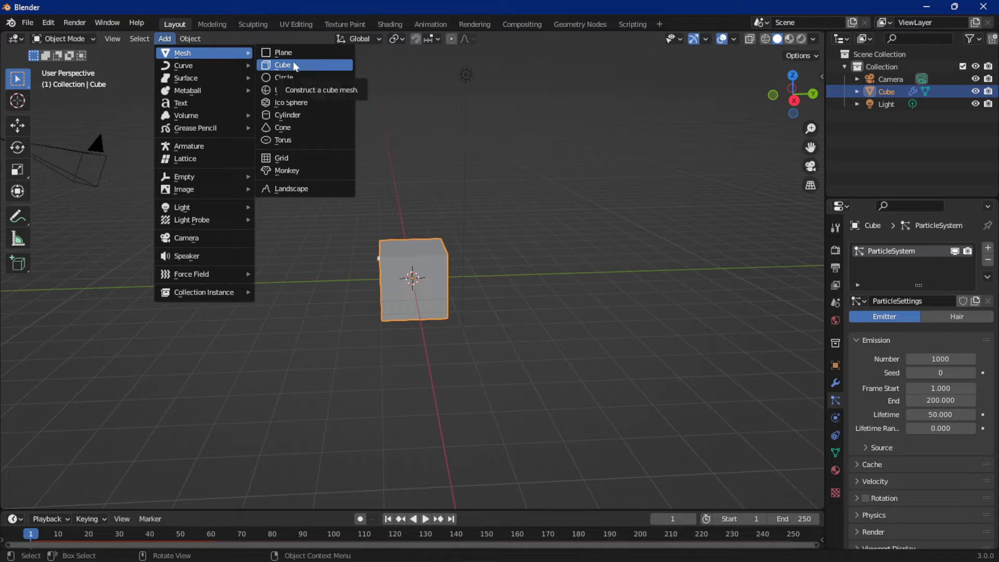
pyautogui.click(295, 94)
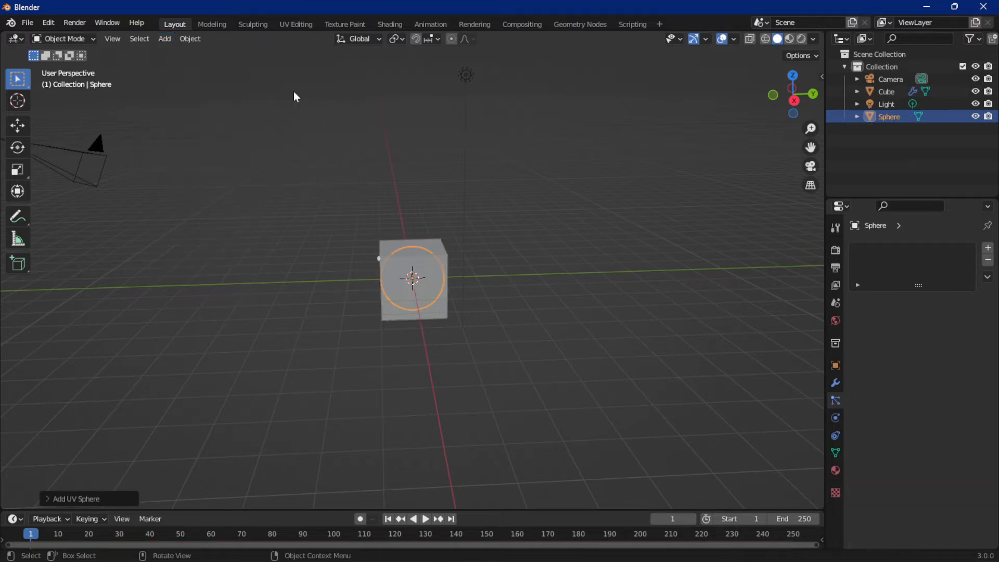
pyautogui.press('g')
pyautogui.press('y')
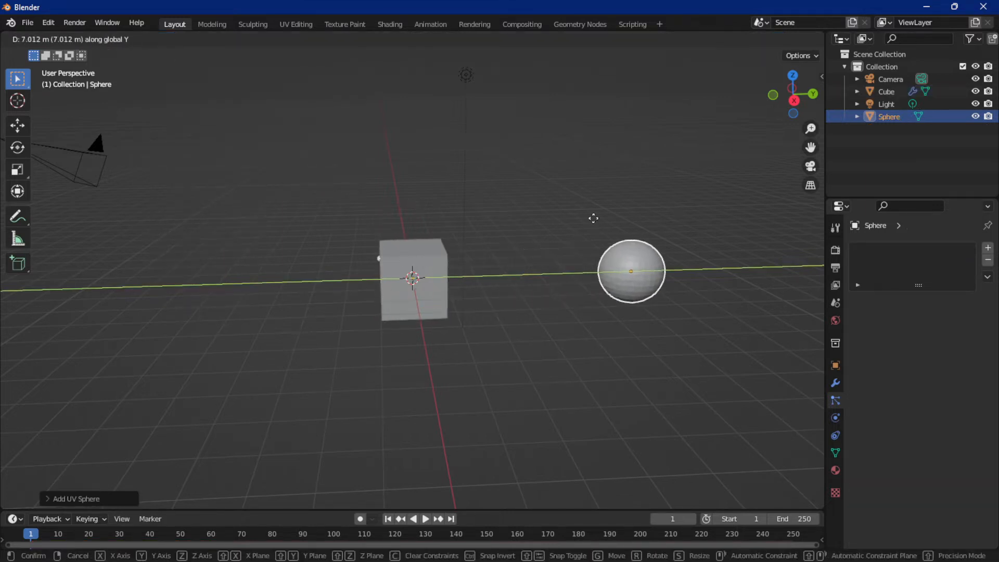
pyautogui.click(596, 221)
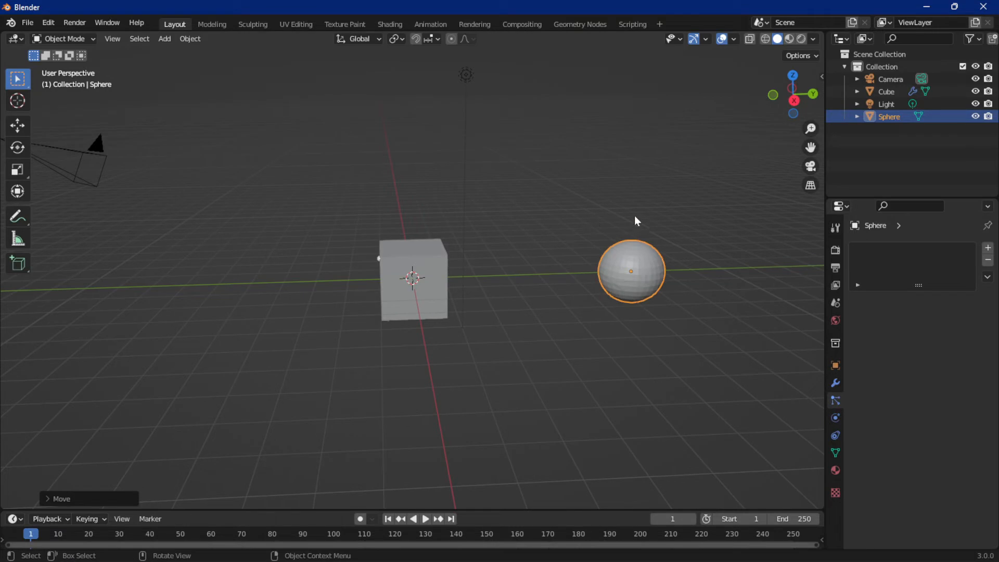
# Add a monkey mesh and move it along the negative Y axis to the cube's side opposite the sphere.
pyautogui.click(165, 38)
pyautogui.moveTo(245, 53)
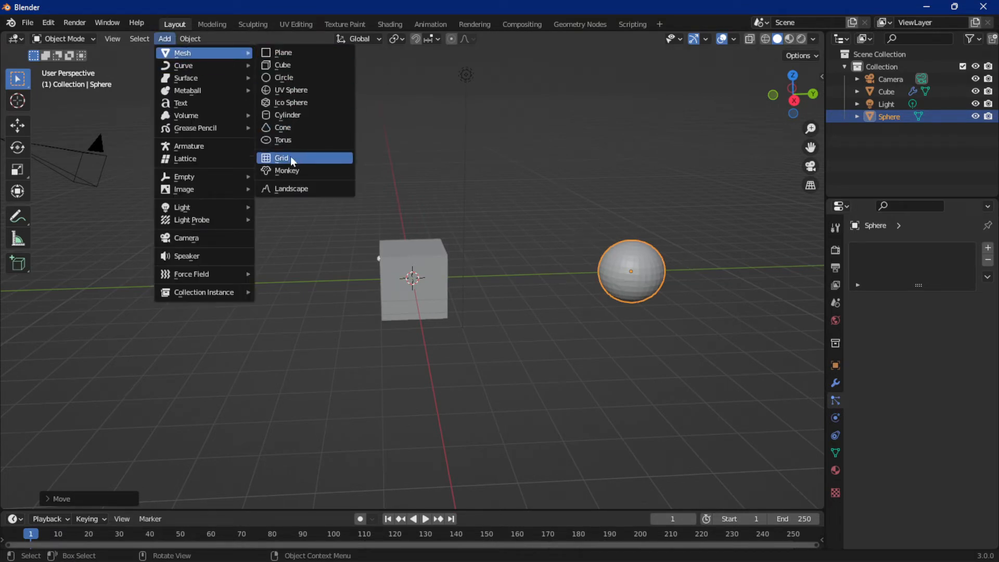
pyautogui.click(293, 174)
pyautogui.press('g')
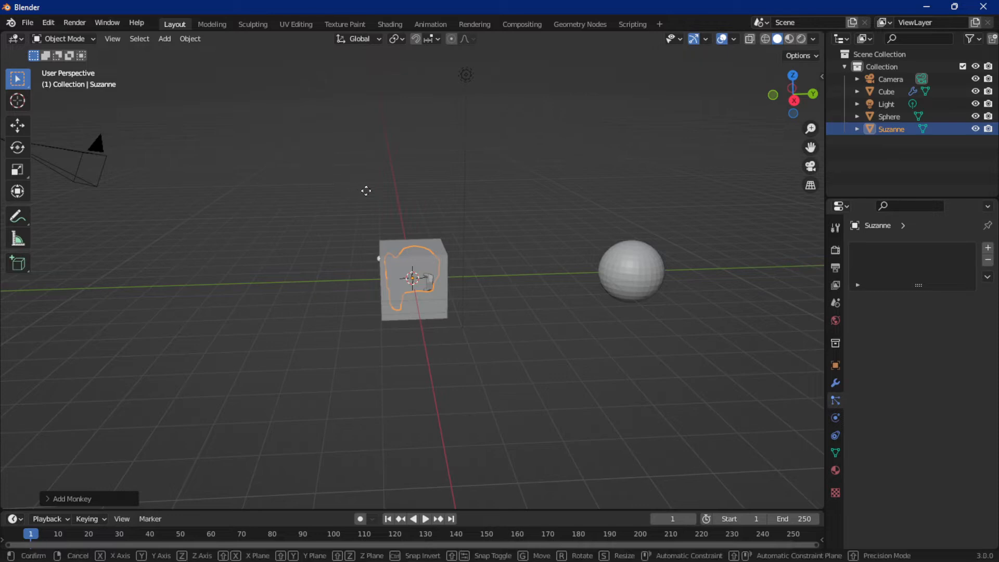
pyautogui.press('y')
pyautogui.click(170, 186)
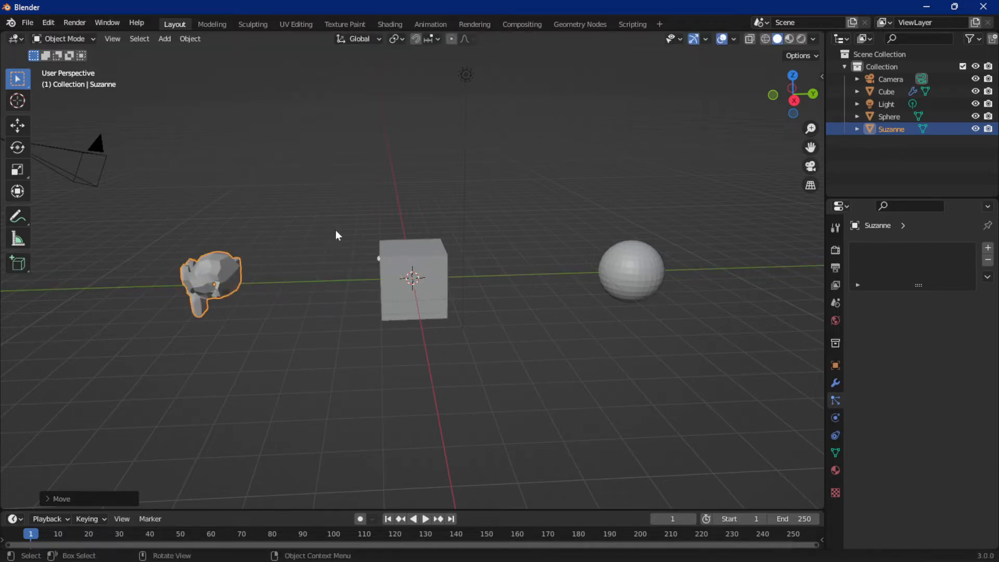
# Shift the monkey head slightly along Z and rotate it about 136° around the Z axis.
pyautogui.press('g')
pyautogui.press('z')
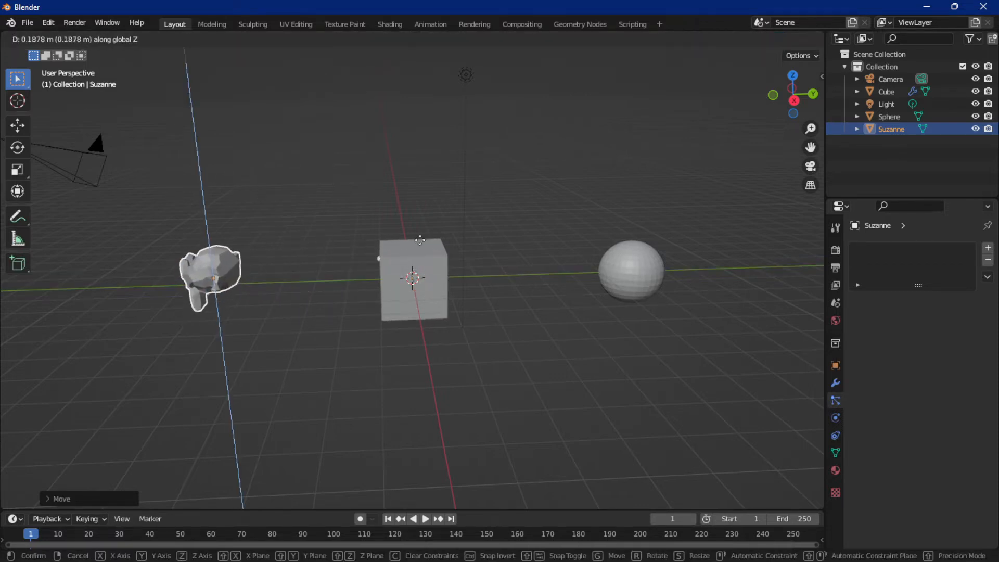
pyautogui.click(419, 268)
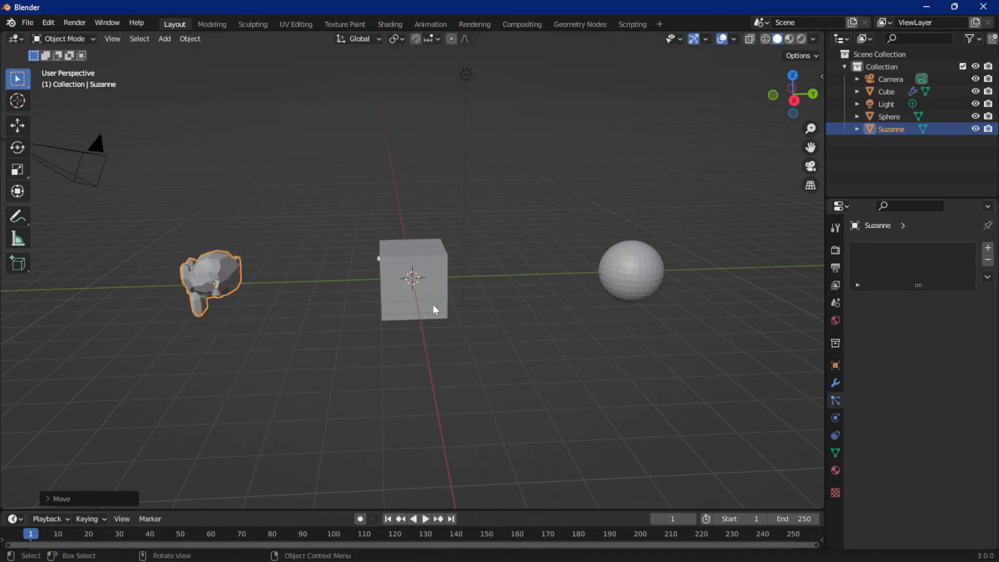
pyautogui.press('r')
pyautogui.press('z')
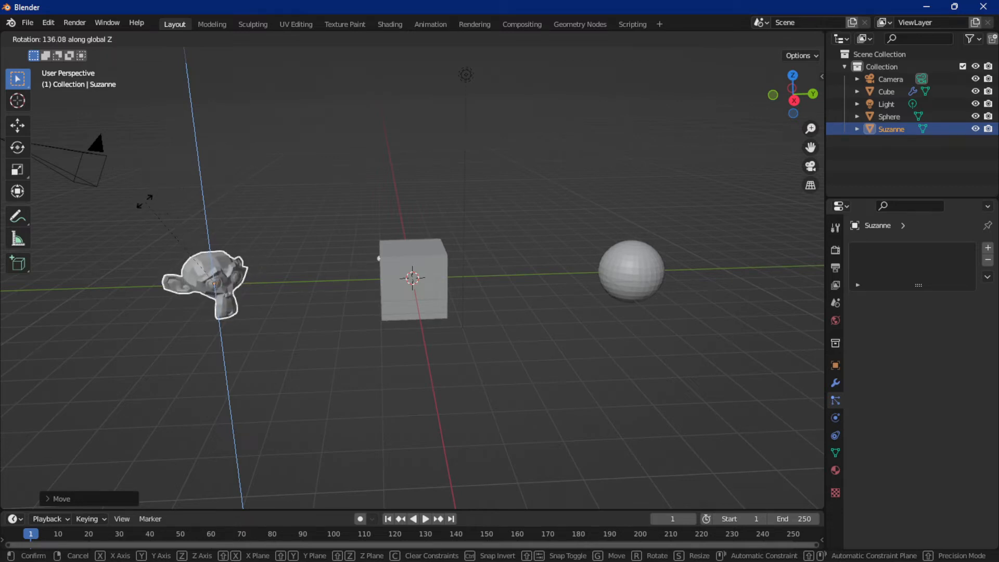
pyautogui.click(145, 204)
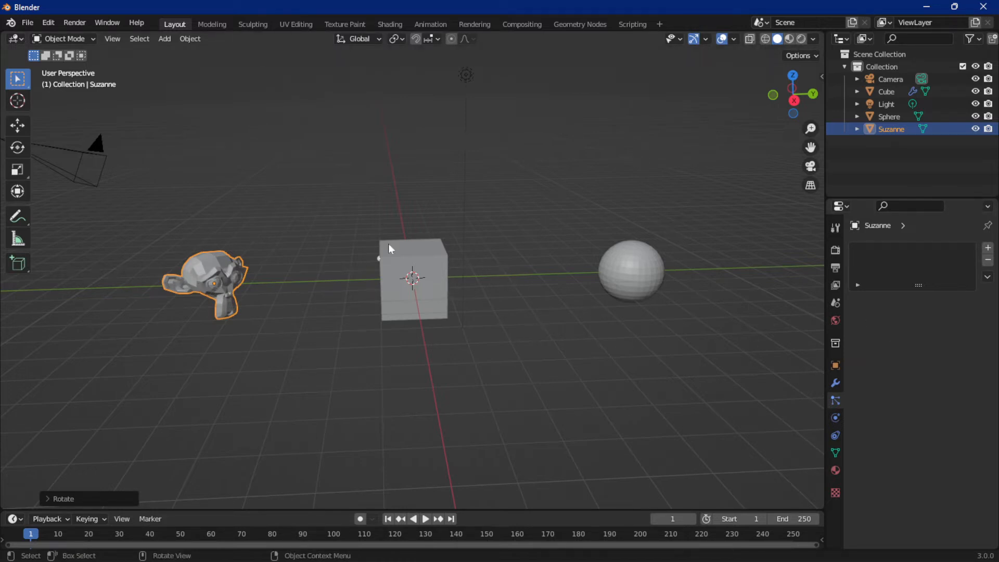
# Set the cube's particle system to render its particles as Collection.
pyautogui.click(405, 283)
pyautogui.scroll(-5, 895, 357)
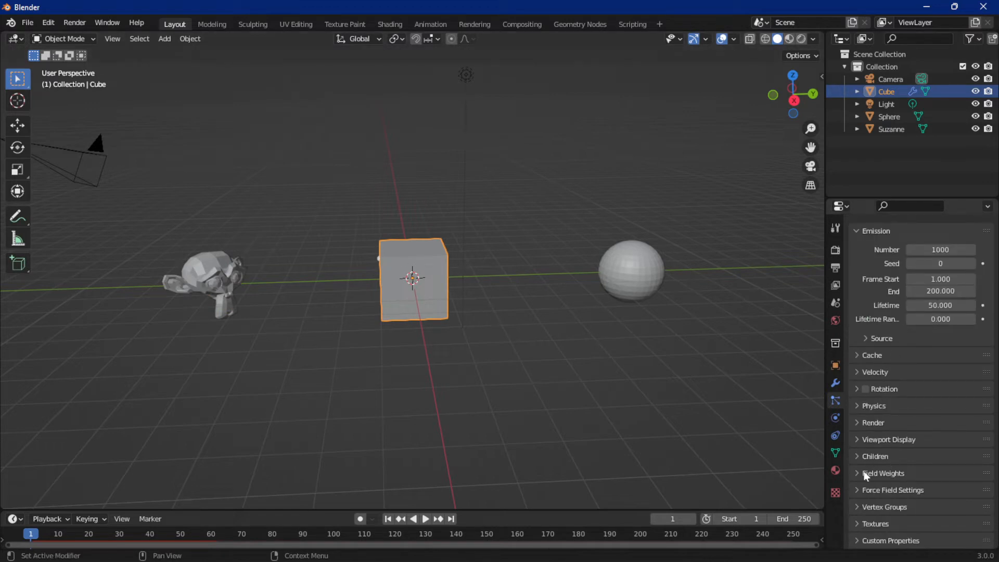
pyautogui.click(878, 427)
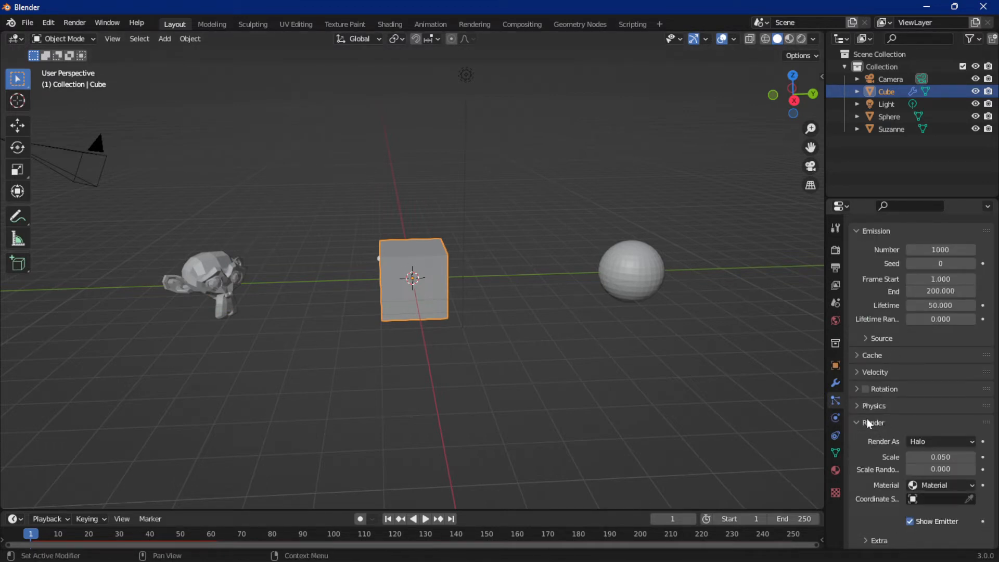
pyautogui.scroll(-1, 896, 423)
pyautogui.scroll(-3, 897, 423)
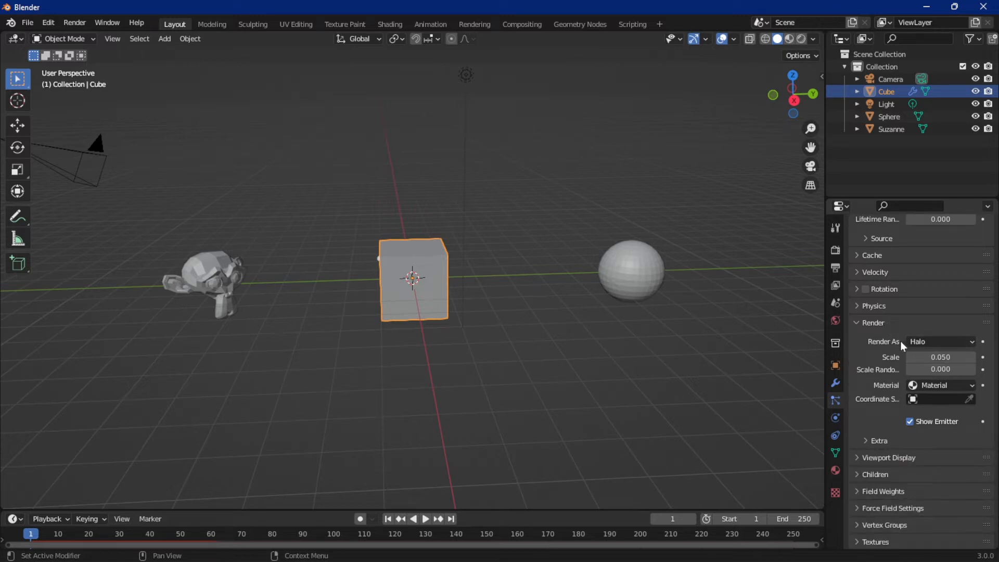
pyautogui.click(936, 343)
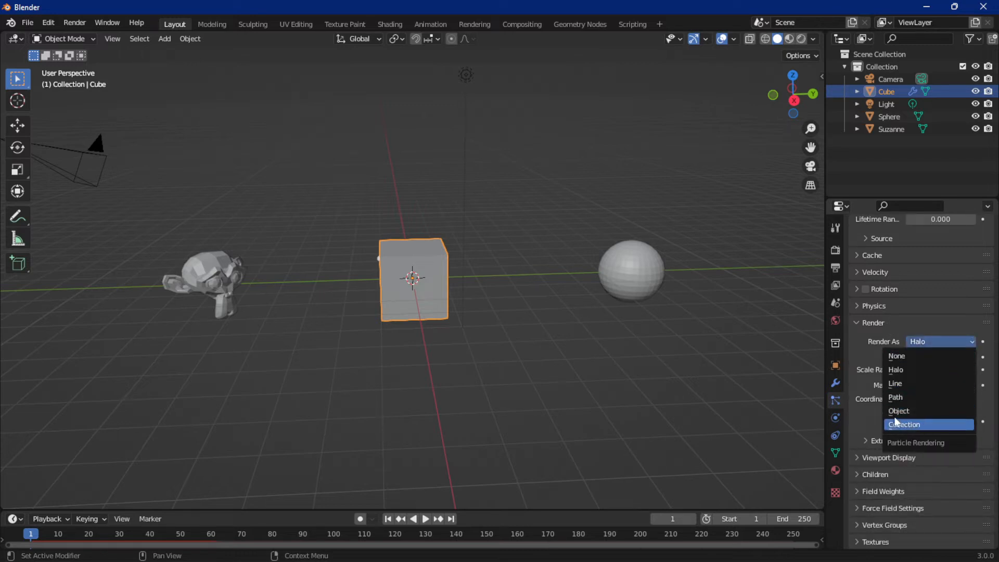
pyautogui.click(914, 426)
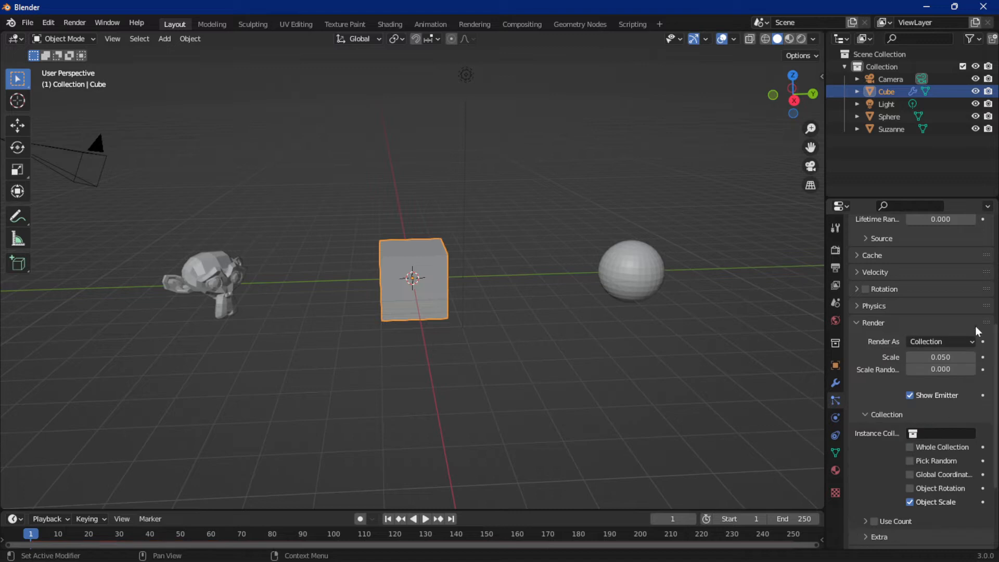
pyautogui.scroll(-4, 929, 382)
pyautogui.scroll(1, 929, 383)
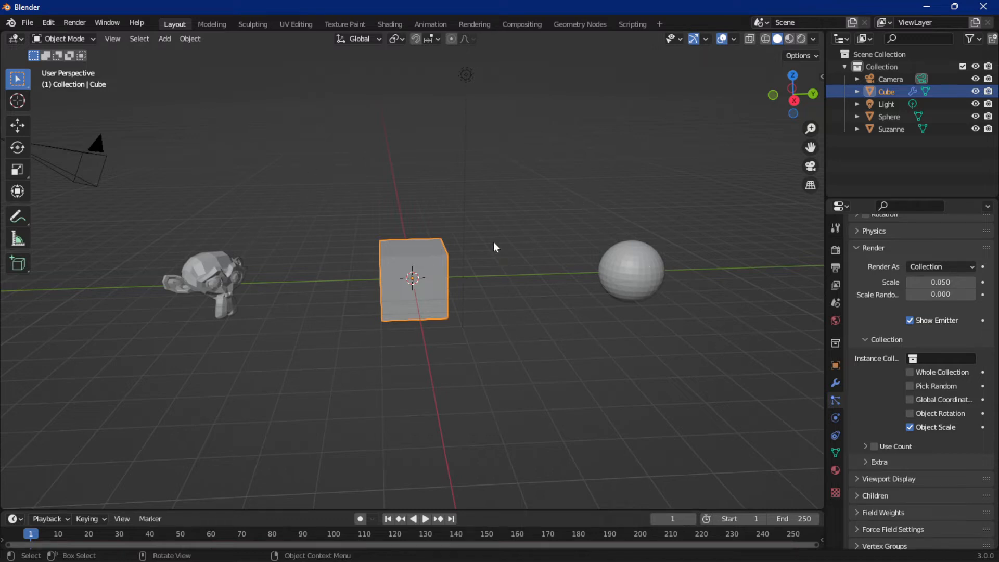
pyautogui.press('m')
pyautogui.press('Escape')
pyautogui.press('`')
pyautogui.press('Escape')
pyautogui.press('m')
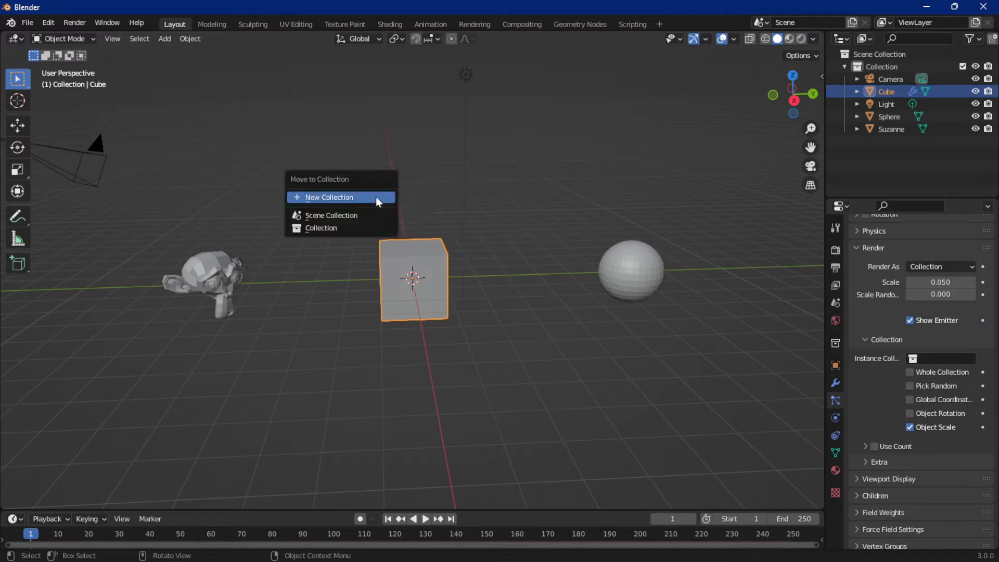
pyautogui.press('Escape')
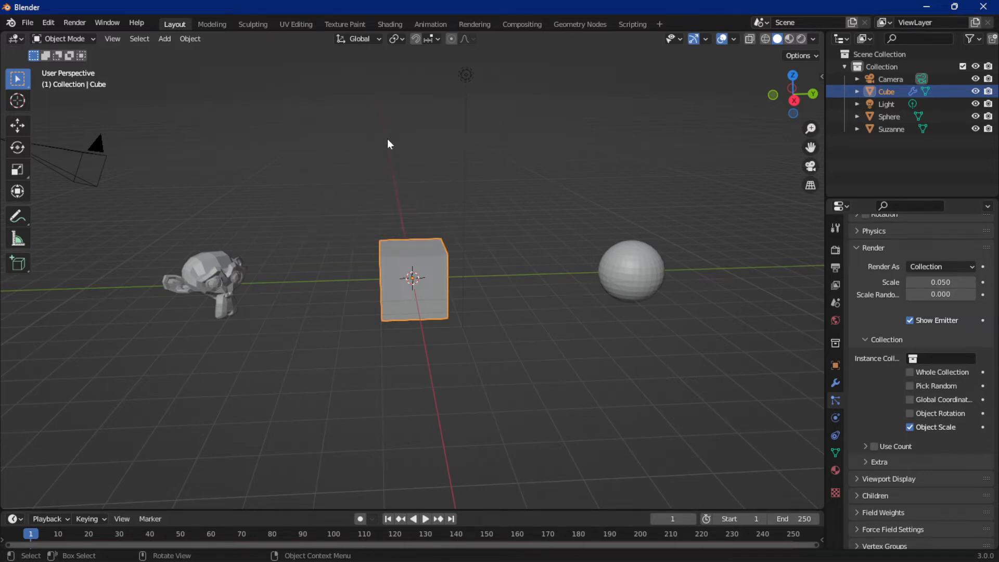
pyautogui.rightClick(425, 140)
# Add a new collection to the scene and move the sphere into it.
pyautogui.click(992, 38)
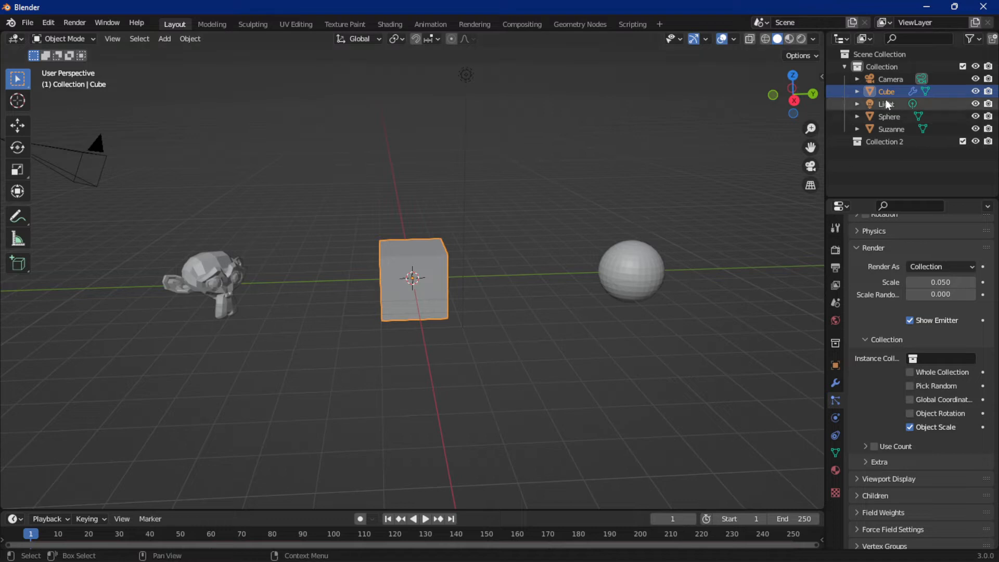
pyautogui.click(633, 258)
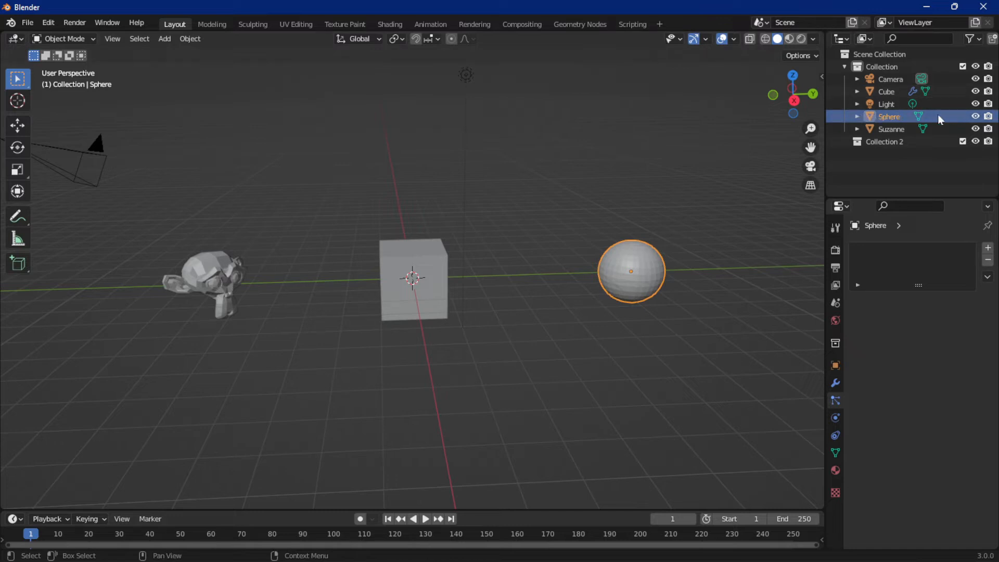
pyautogui.keyDown('shift'); pyautogui.click(891, 129); pyautogui.keyUp('shift')
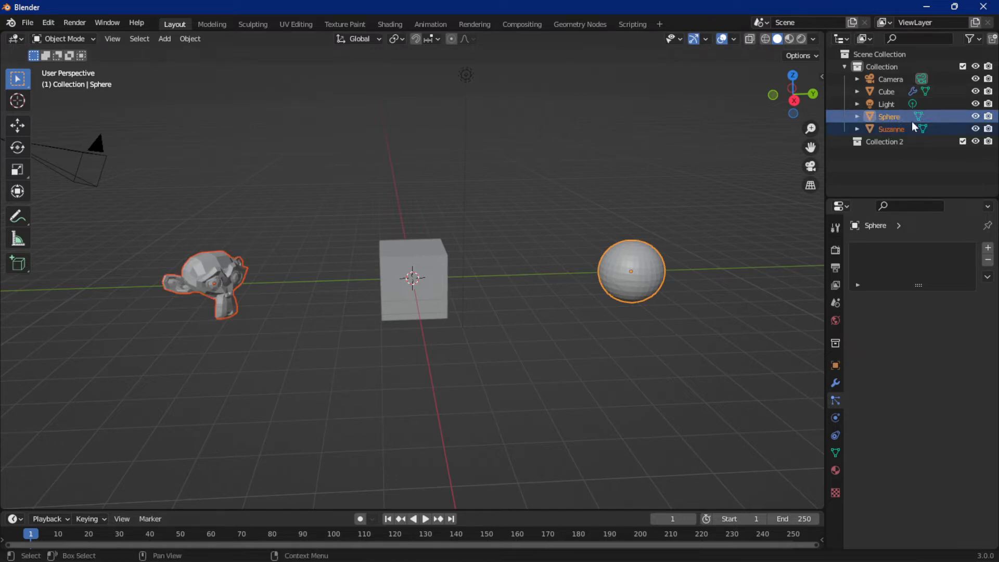
pyautogui.moveTo(912, 122); pyautogui.dragTo(877, 145)
pyautogui.click(640, 260)
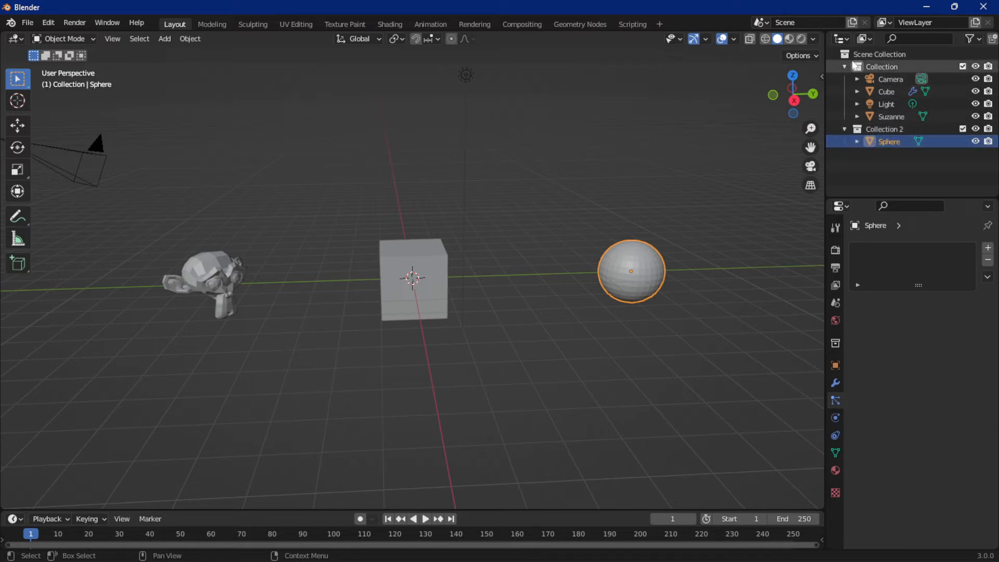
# Move the Suzanne monkey head into Collection 2 alongside the sphere and clear the selection.
pyautogui.click(218, 292)
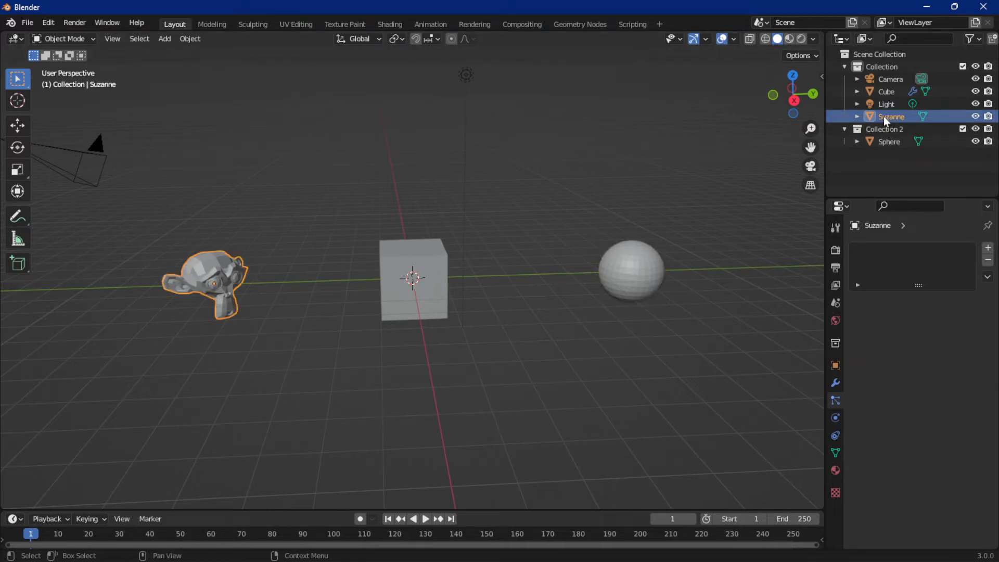
pyautogui.moveTo(886, 121); pyautogui.dragTo(872, 138)
pyautogui.click(875, 161)
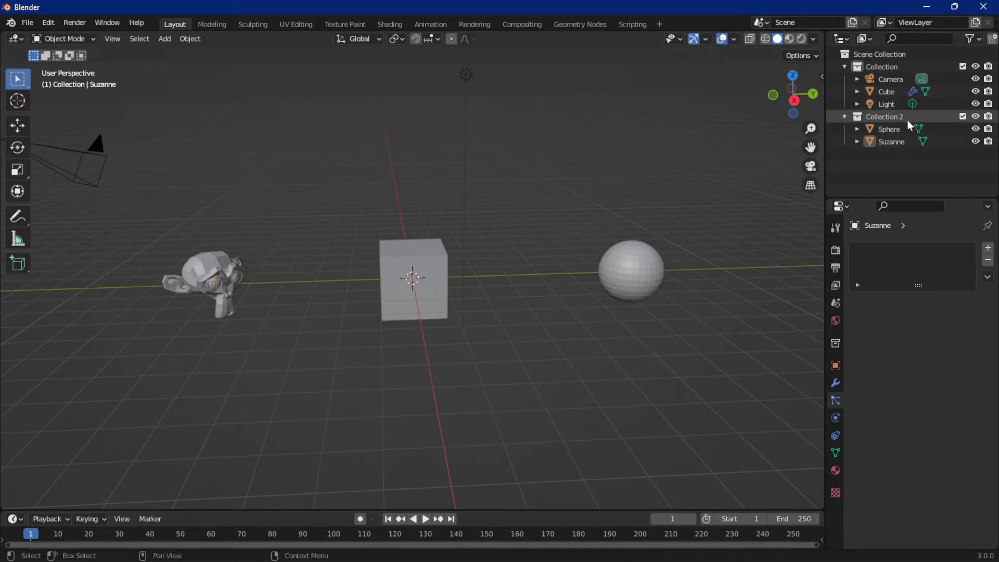
# Assign Collection 2 as the instance collection for the cube's particle system.
pyautogui.click(444, 288)
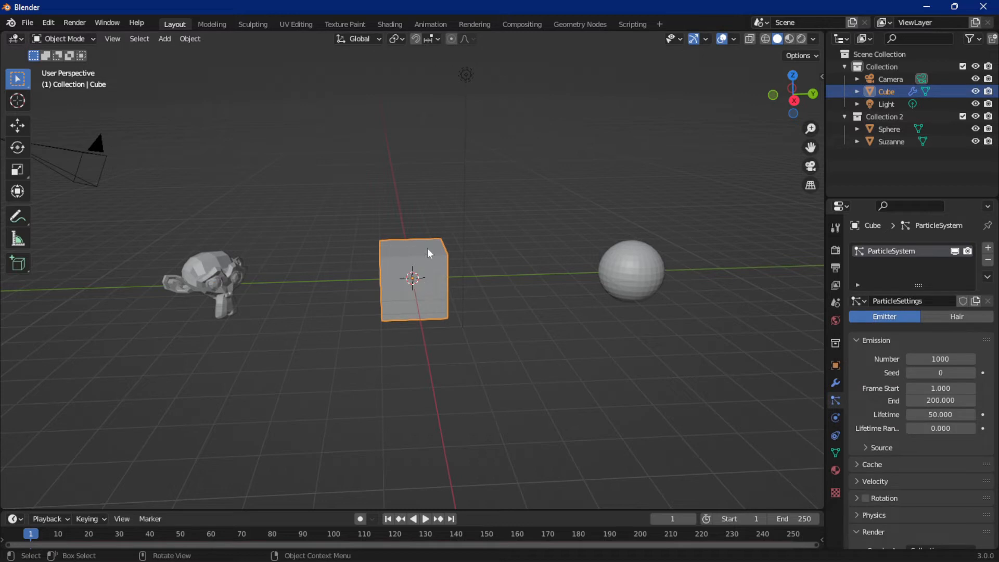
pyautogui.scroll(-8, 884, 281)
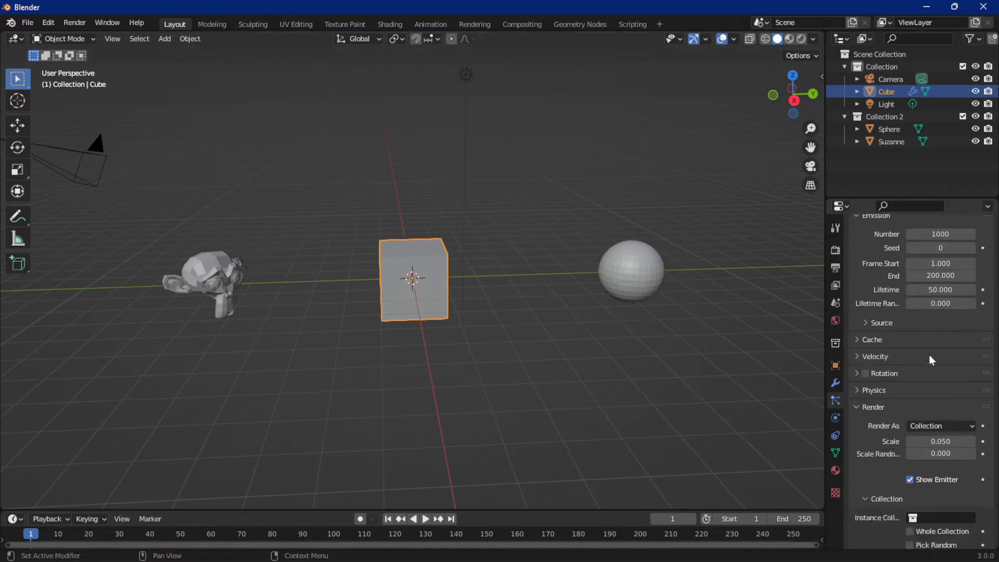
pyautogui.scroll(-3, 901, 400)
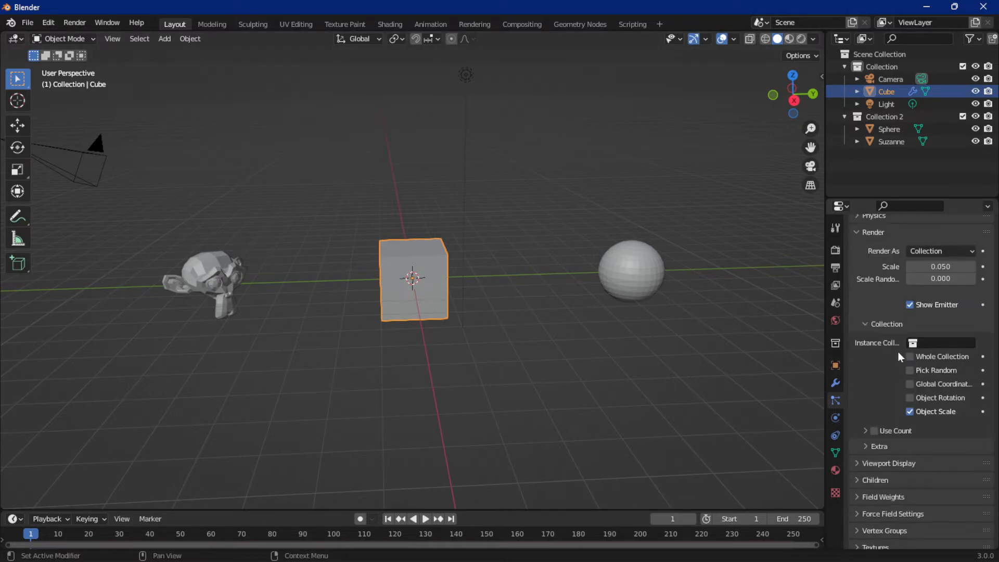
pyautogui.click(940, 344)
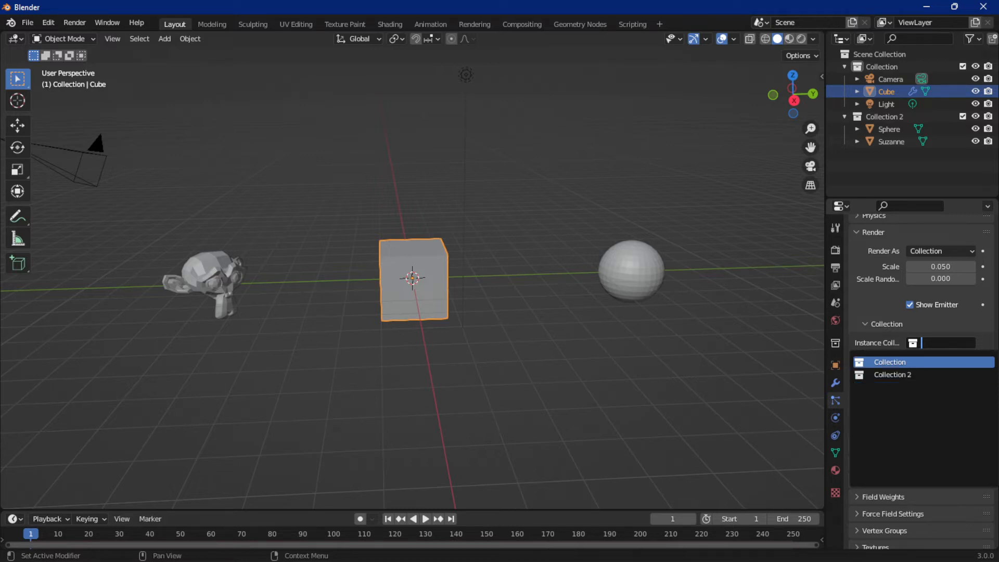
pyautogui.click(889, 375)
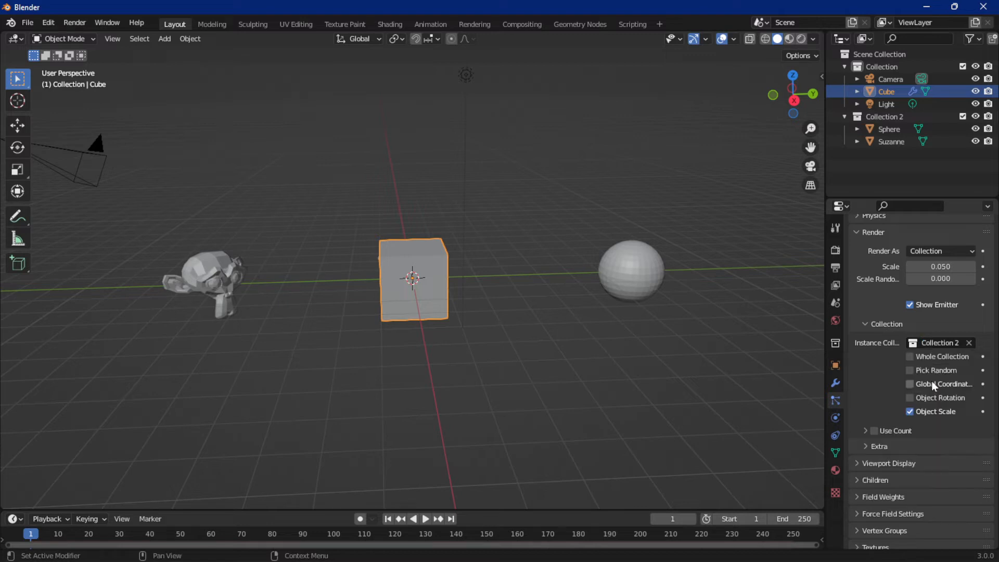
# Play the animation to frame 20, clear the selection and inspect the objects emitted around the cube.
pyautogui.press('space')
pyautogui.press('space')
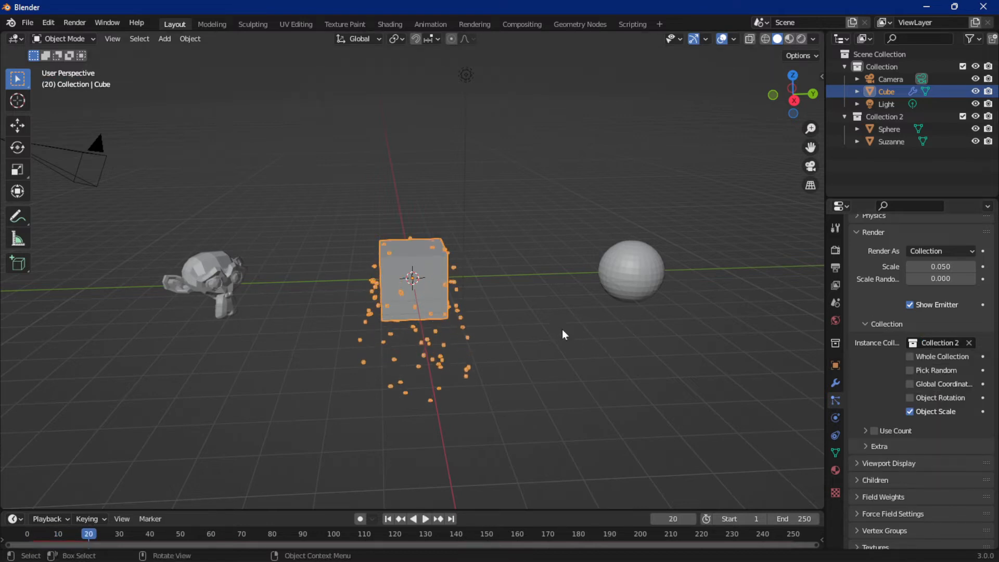
pyautogui.scroll(8, 562, 329)
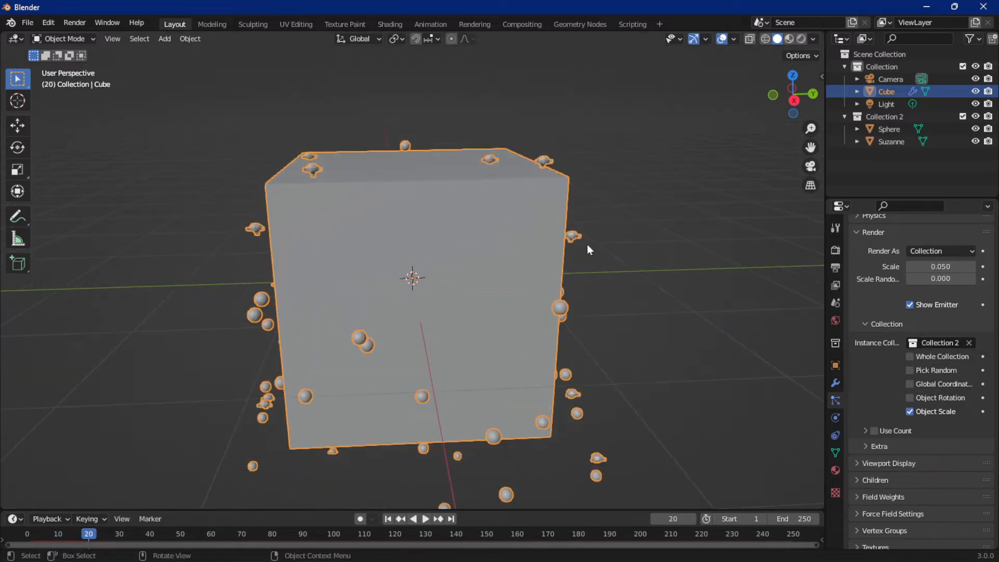
pyautogui.hotkey('alt', 'a')
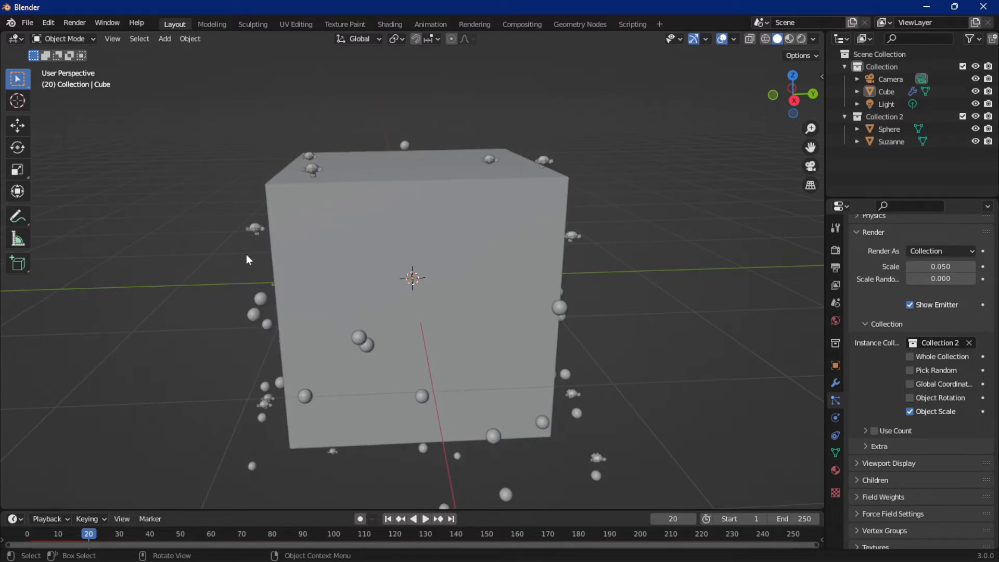
pyautogui.scroll(-7, 665, 284)
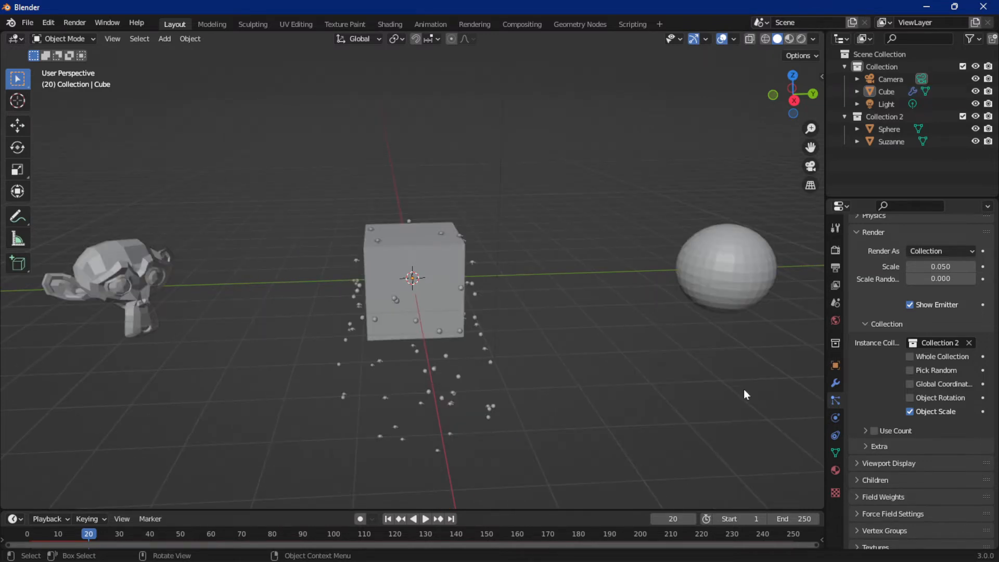
# Set the cube's particle render scale to 0.240 and its scale randomness to 0.482.
pyautogui.scroll(-1, 645, 341)
pyautogui.moveTo(932, 268); pyautogui.dragTo(952, 267)
pyautogui.scroll(2, 512, 297)
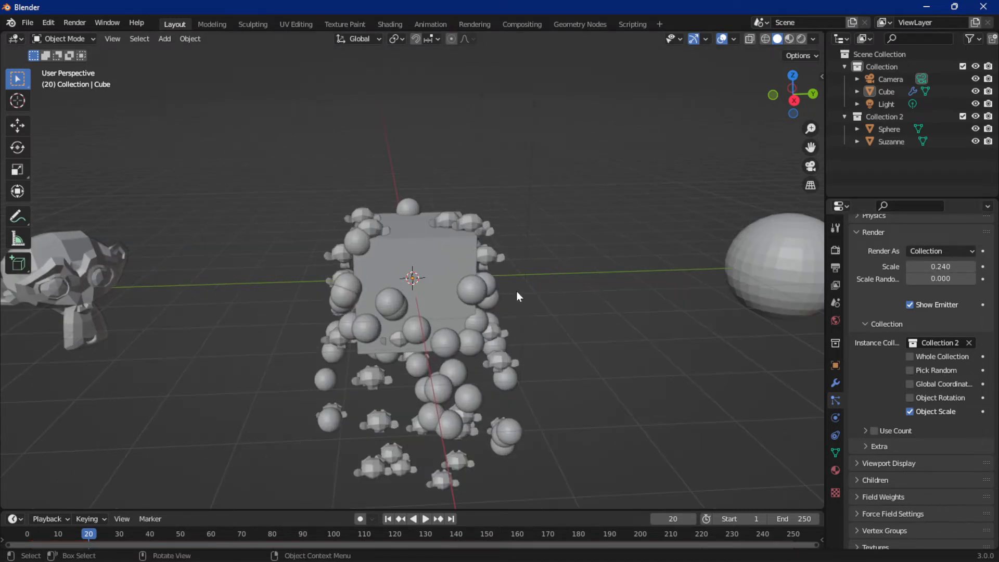
pyautogui.moveTo(517, 295); pyautogui.dragTo(565, 286, button='middle')
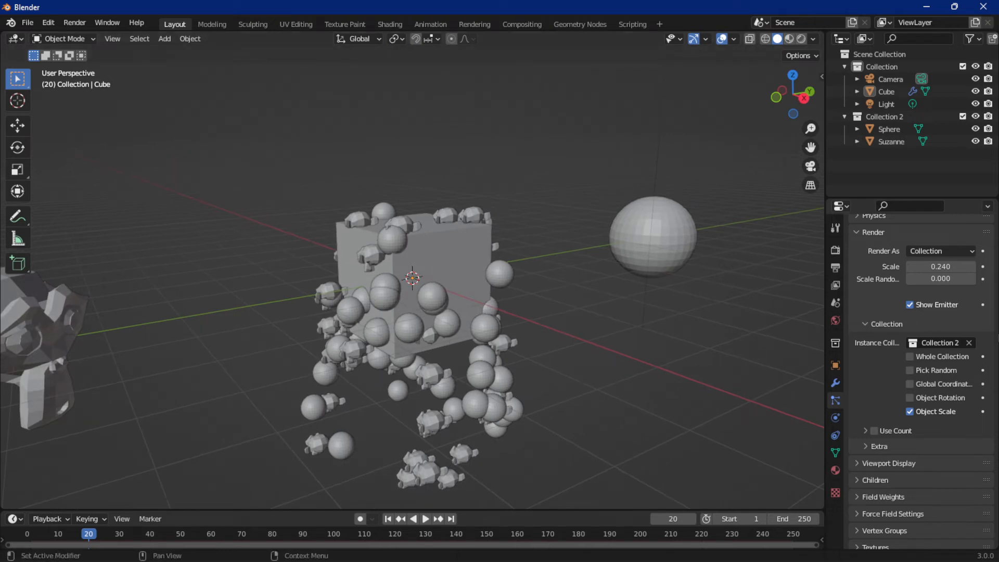
pyautogui.moveTo(935, 275); pyautogui.dragTo(969, 276)
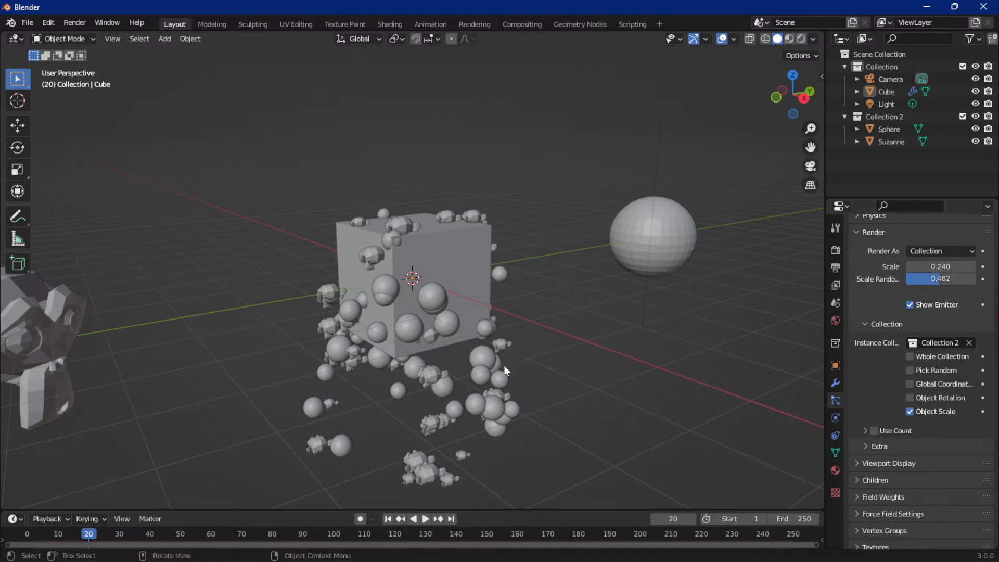
# Scale the Suzanne monkey head down slightly in all directions.
pyautogui.scroll(-3, 530, 345)
pyautogui.click(136, 296)
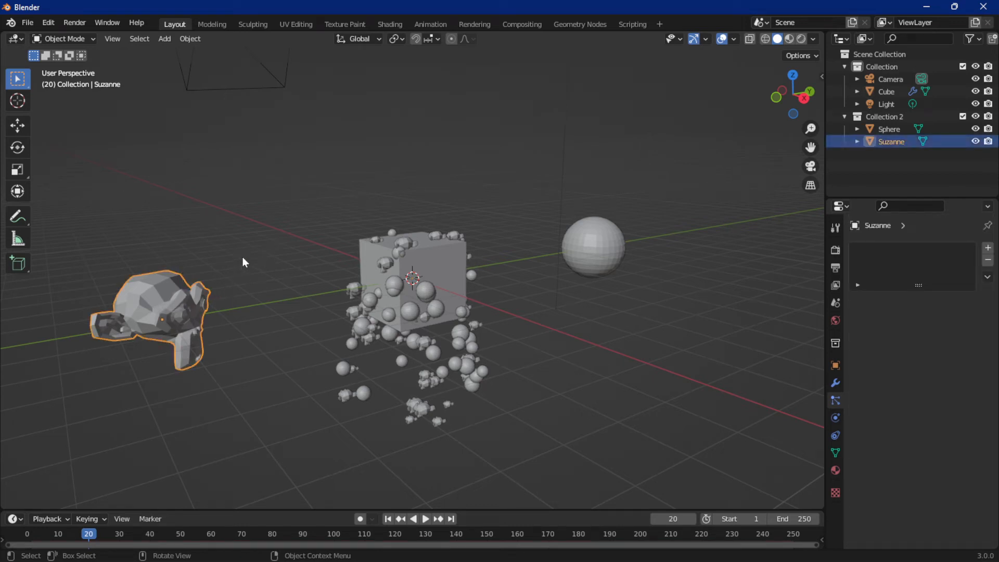
pyautogui.press('s')
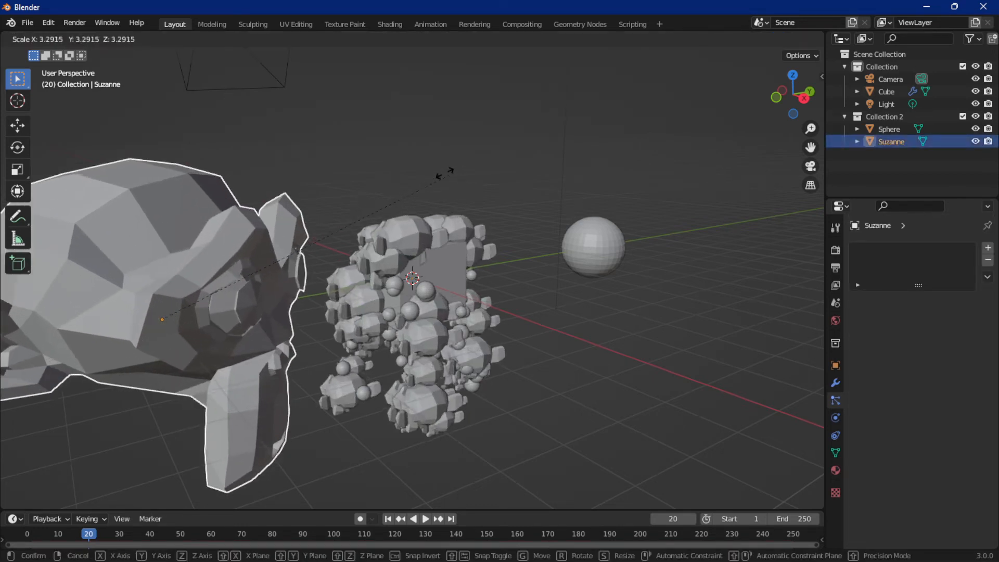
pyautogui.click(307, 282)
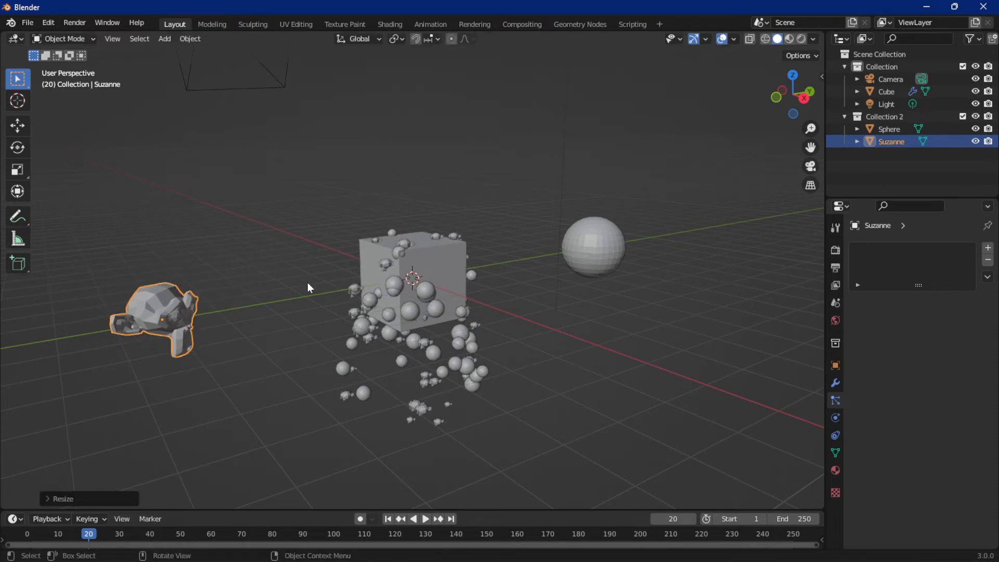
# Turn off Object Scale in the collection render settings of the cube's particle system.
pyautogui.click(420, 264)
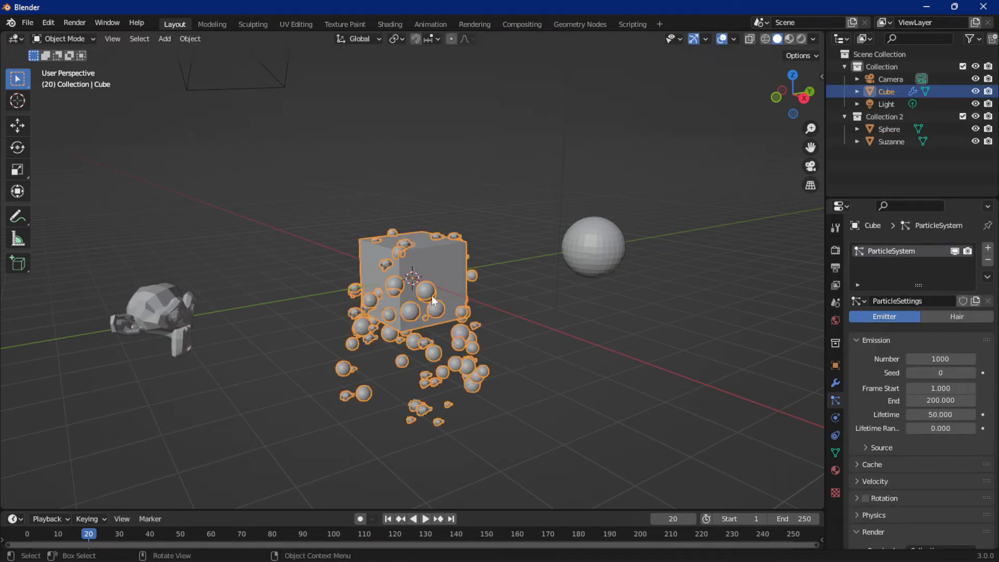
pyautogui.scroll(-12, 930, 382)
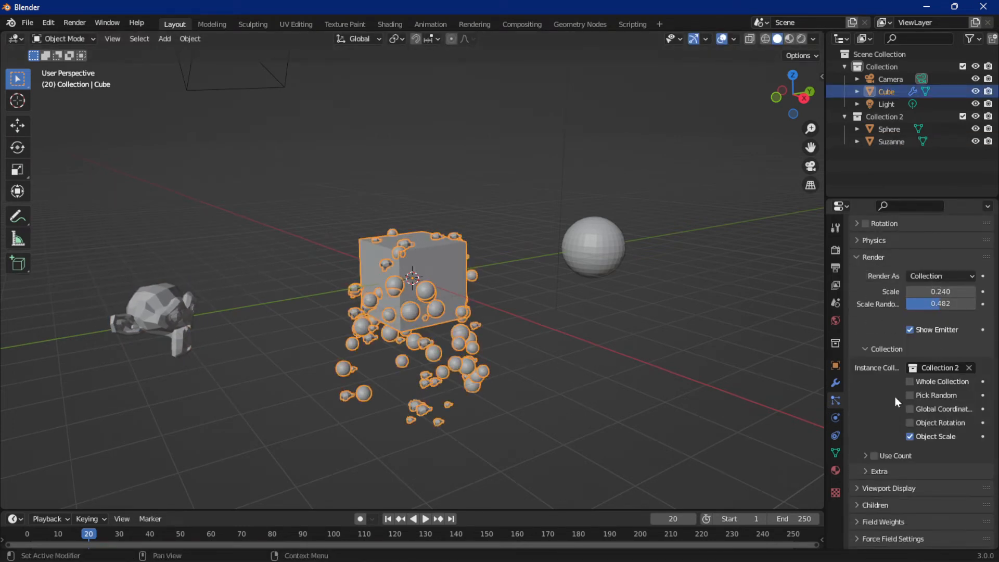
pyautogui.click(910, 437)
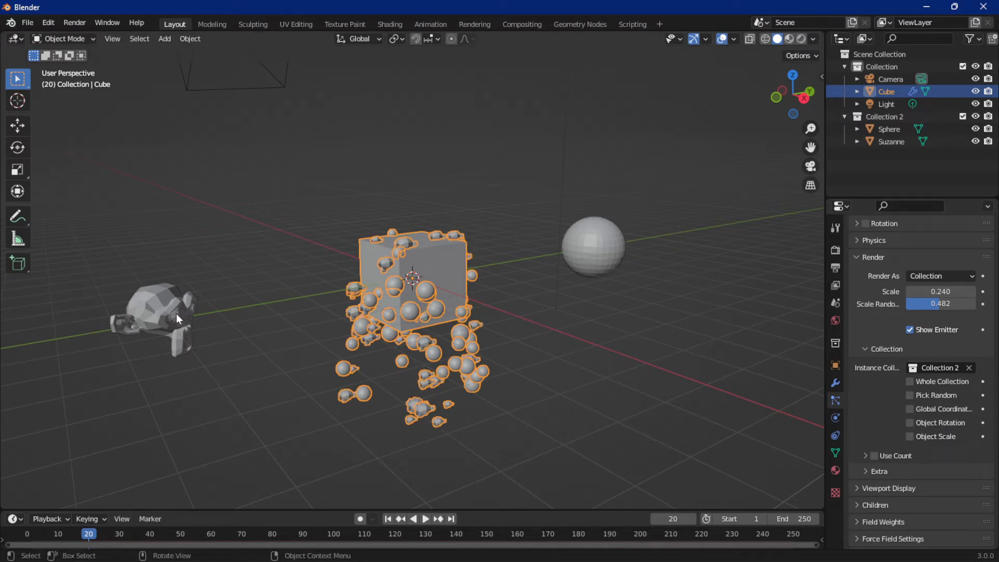
# Shrink the Suzanne monkey head a little further.
pyautogui.click(182, 341)
pyautogui.press('s')
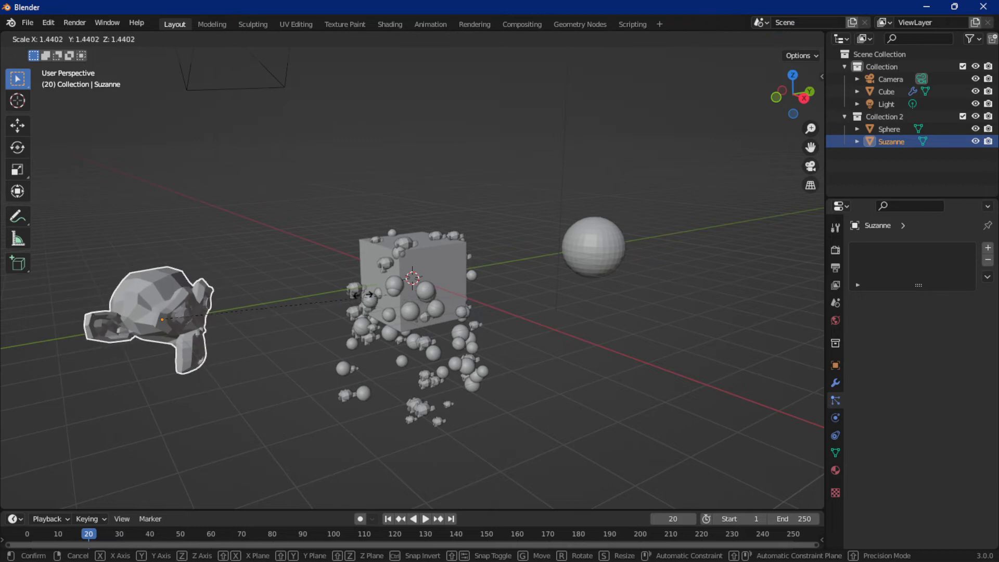
pyautogui.click(328, 307)
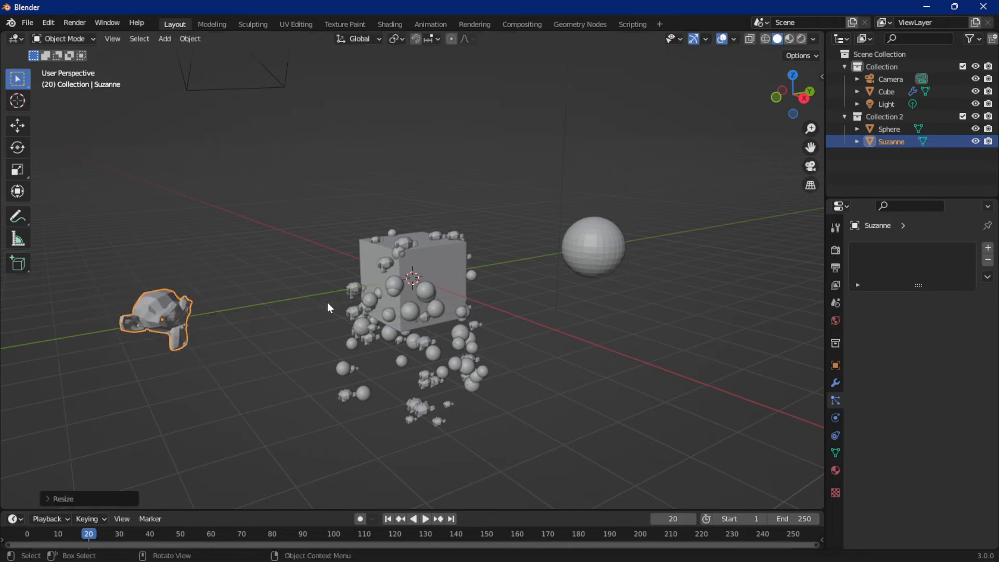
# Enable both Object Rotation and Object Scale in the collection render settings of the cube's particle system.
pyautogui.click(431, 286)
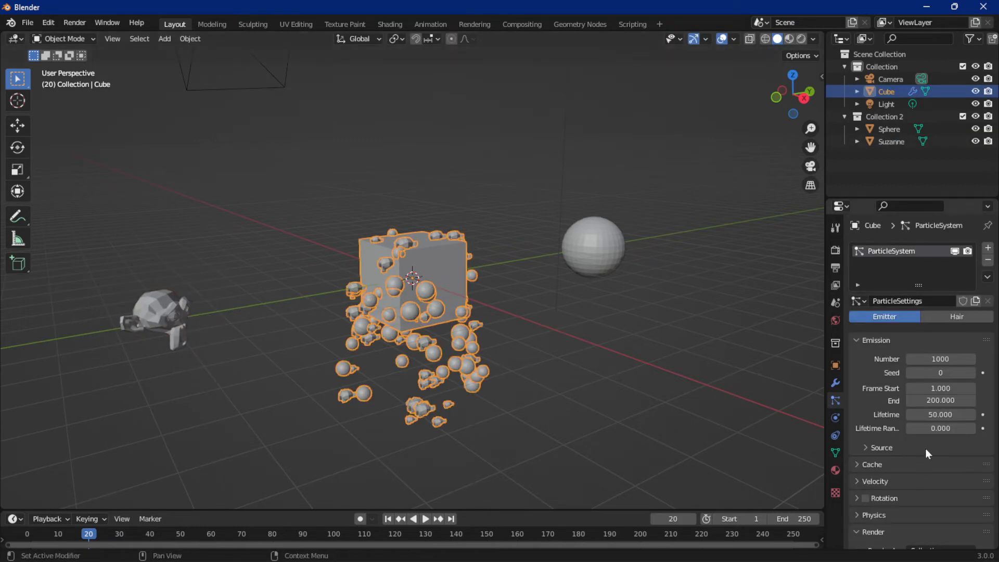
pyautogui.scroll(-12, 925, 448)
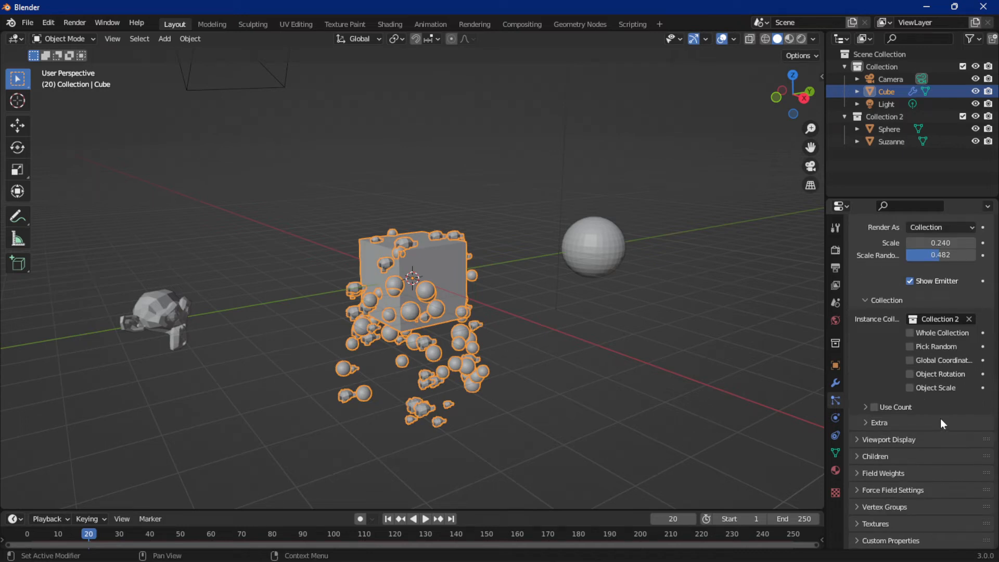
pyautogui.click(909, 374)
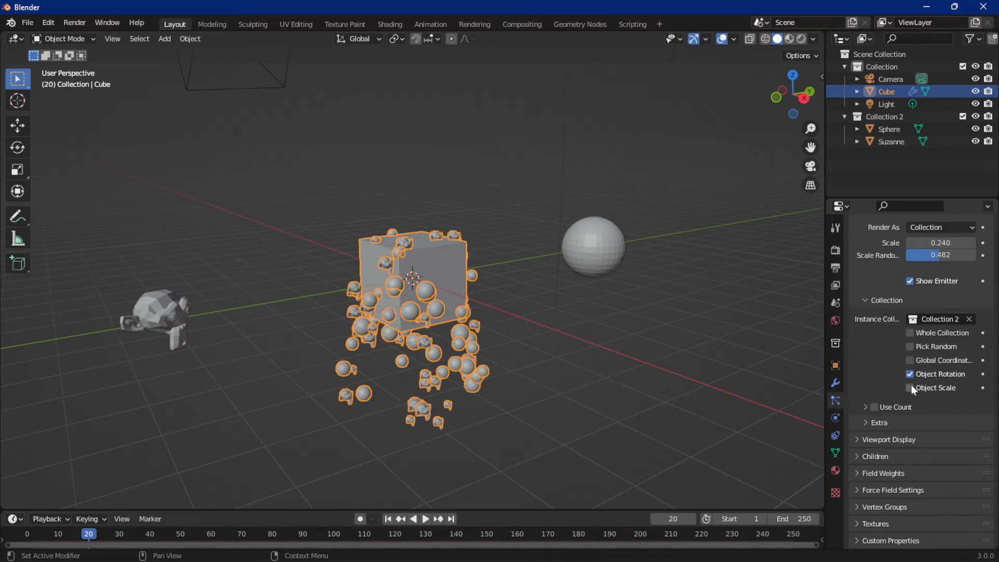
pyautogui.click(910, 387)
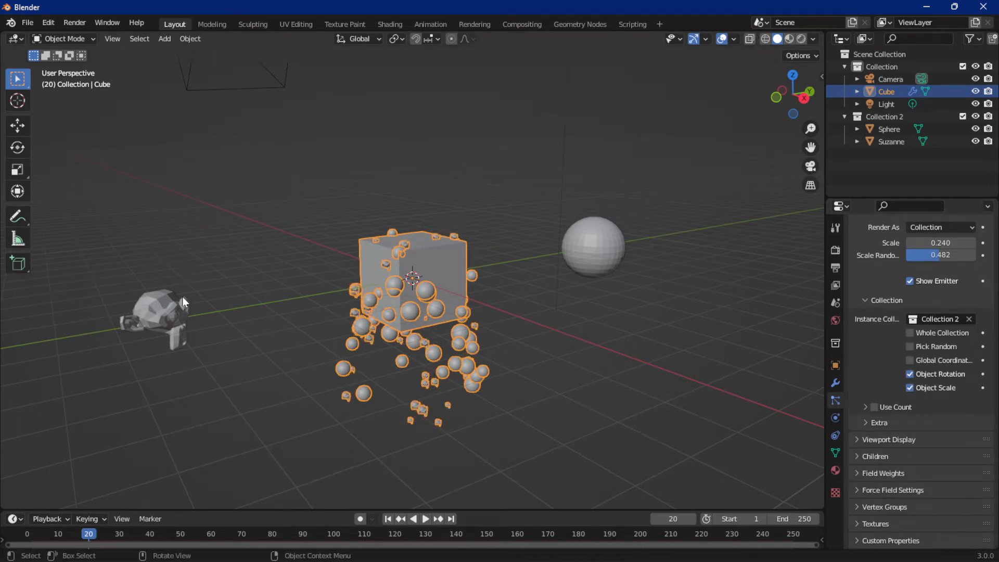
# Rotate the Suzanne monkey head freely by a small angle in the current view.
pyautogui.click(162, 313)
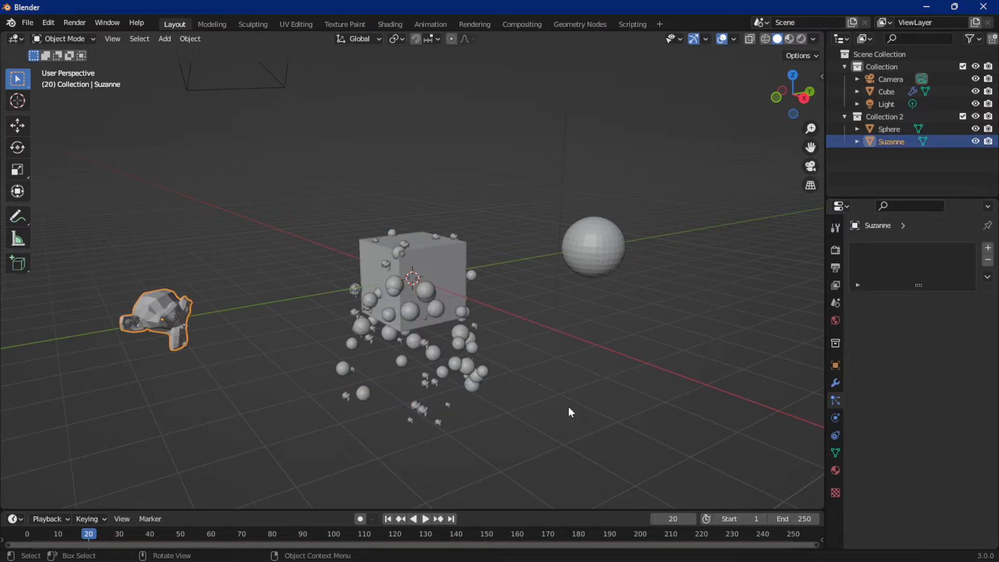
pyautogui.press('r')
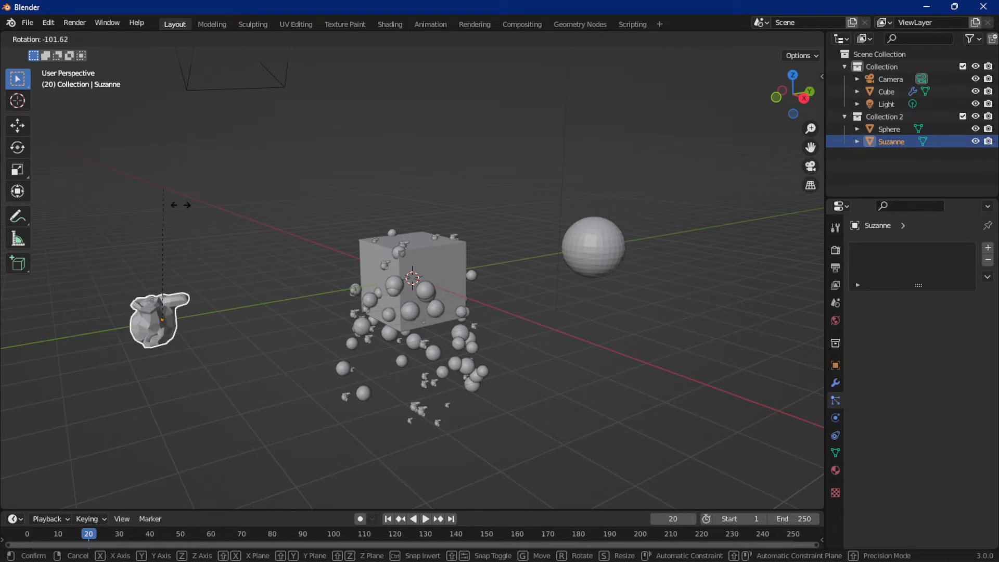
pyautogui.click(288, 342)
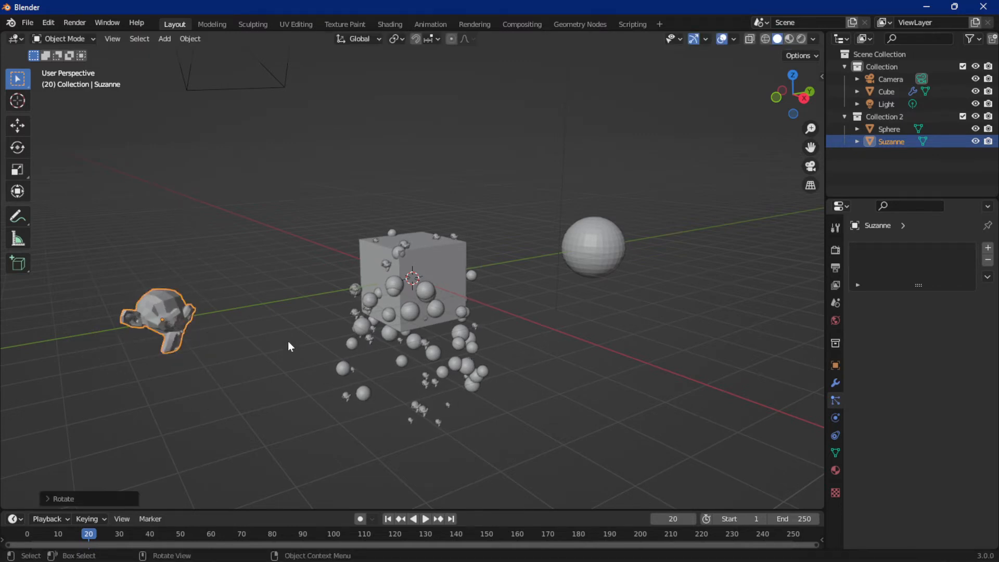
# Enable Global Coordinates in the collection render settings of the cube's particle system.
pyautogui.click(397, 268)
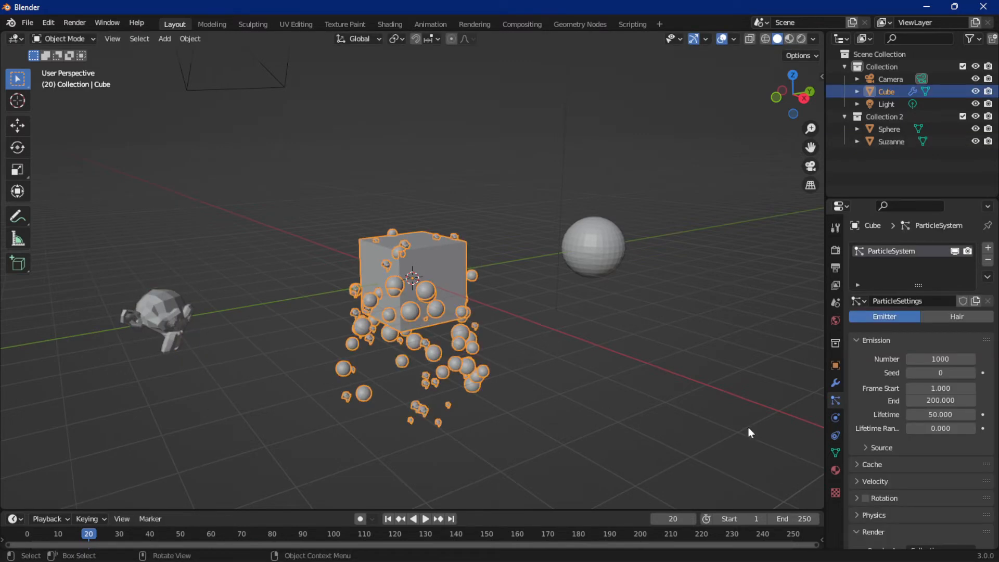
pyautogui.scroll(-10, 948, 397)
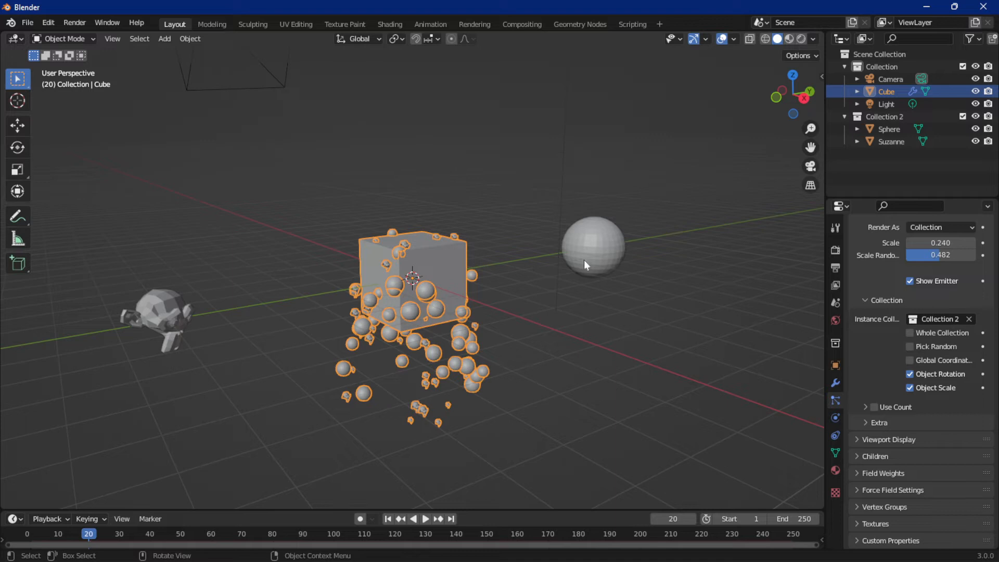
pyautogui.click(909, 360)
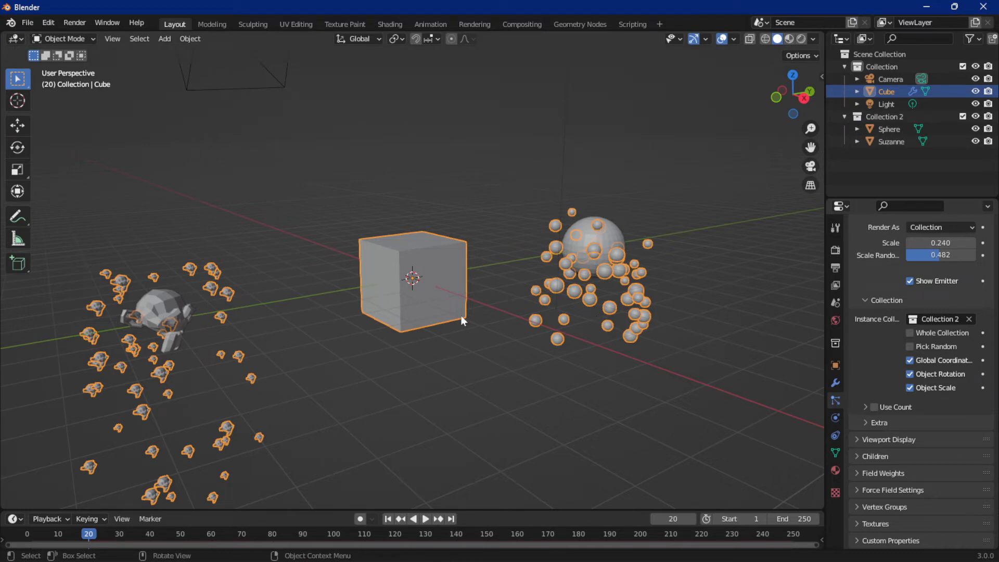
# Play the animation to frame 72 with nothing selected to examine the emission, and reselect the cube.
pyautogui.click(561, 285)
pyautogui.press('space')
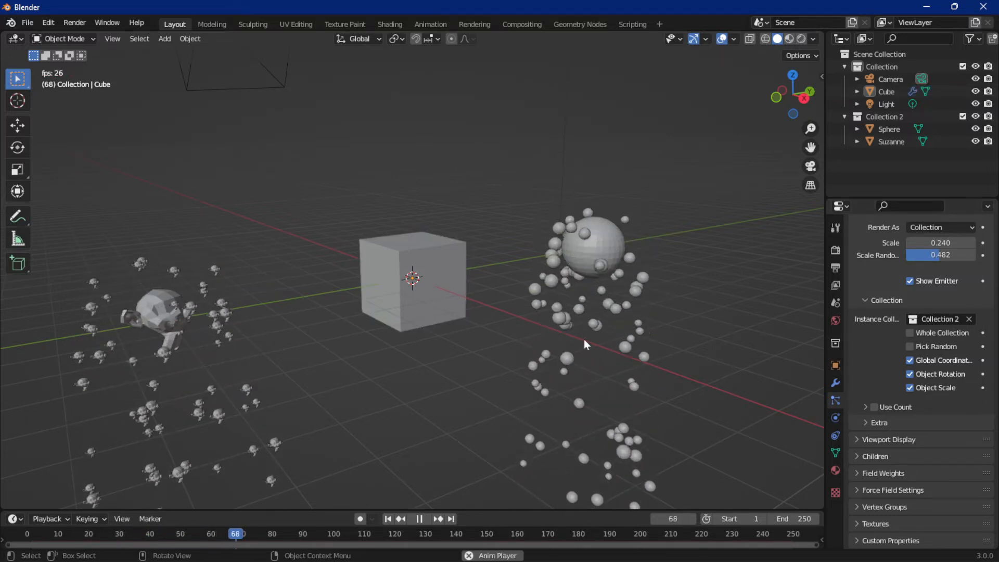
pyautogui.press('space')
pyautogui.click(419, 314)
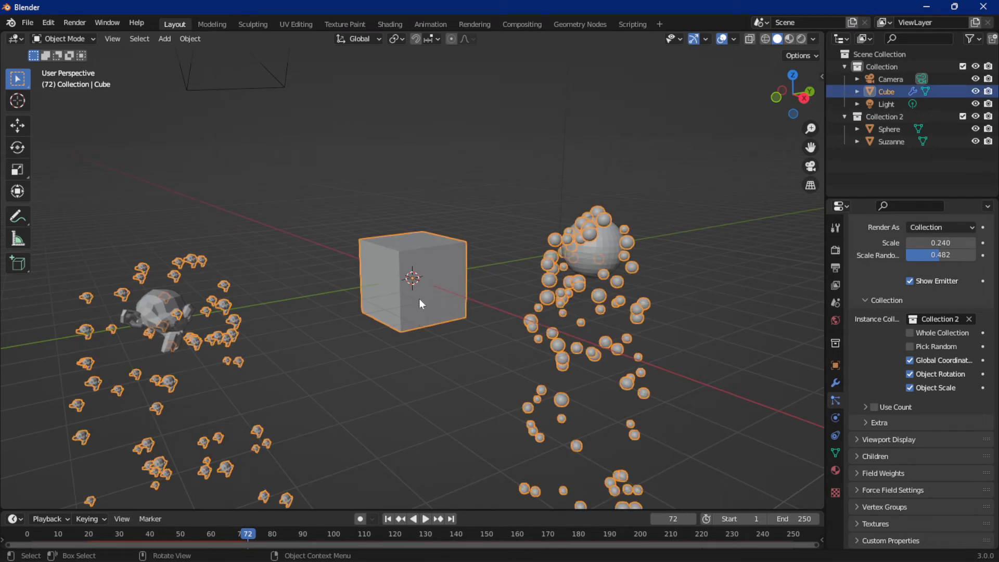
pyautogui.click(872, 423)
pyautogui.click(867, 421)
pyautogui.press('a')
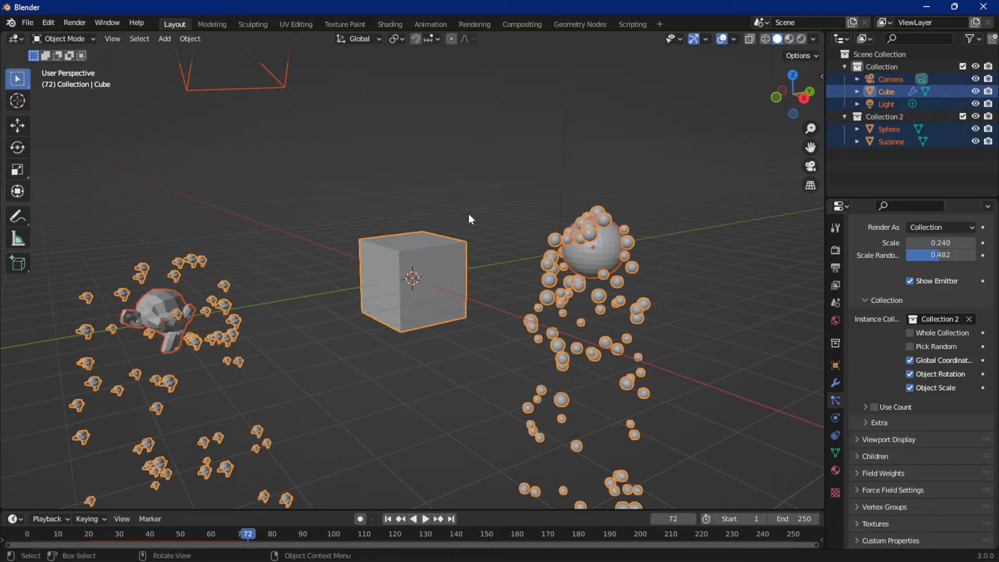
pyautogui.press('i')
pyautogui.click(515, 268)
pyautogui.click(507, 179)
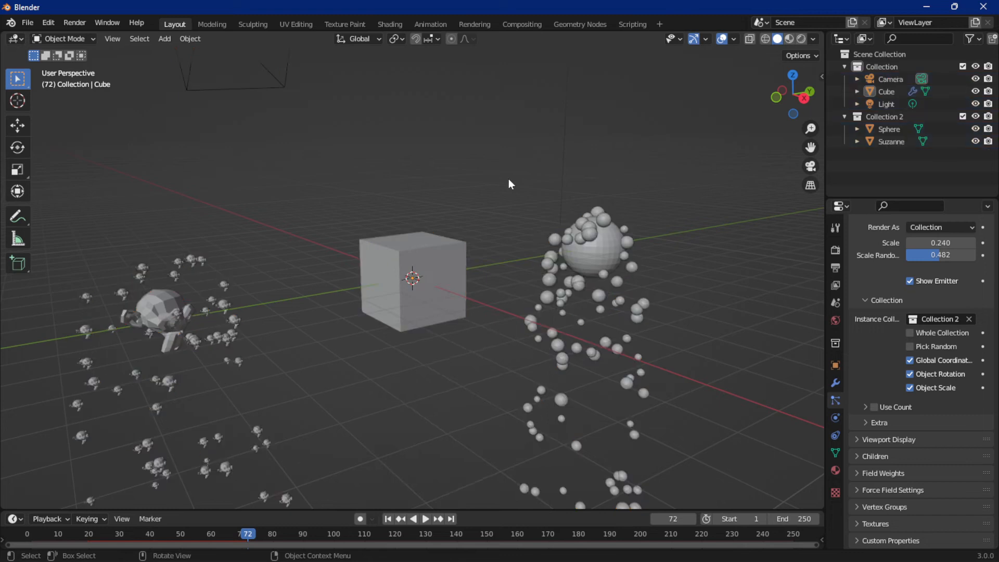
pyautogui.click(428, 311)
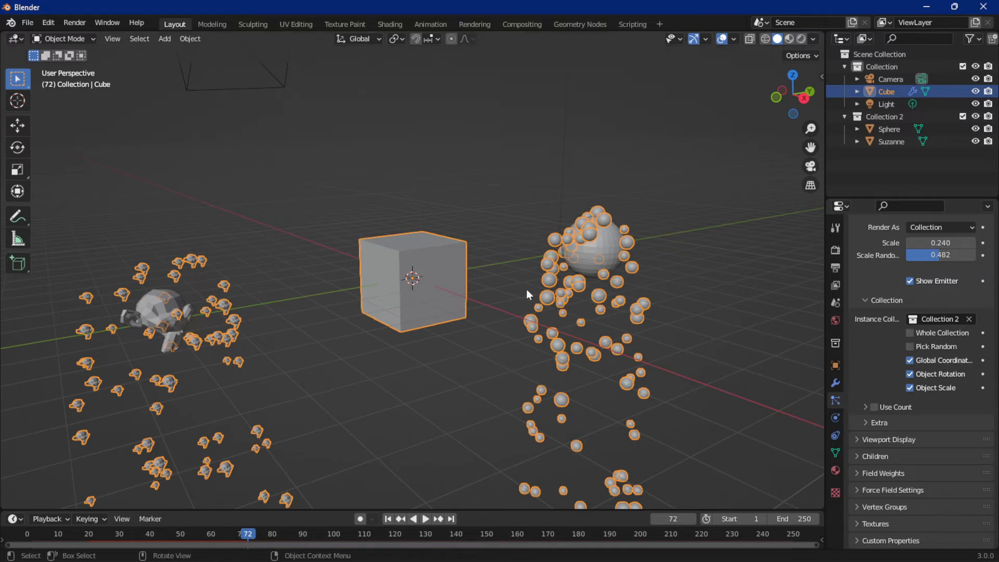
# Disable Global Coordinates in the collection render settings of the cube's particle system and play the animation to frame 84.
pyautogui.click(910, 360)
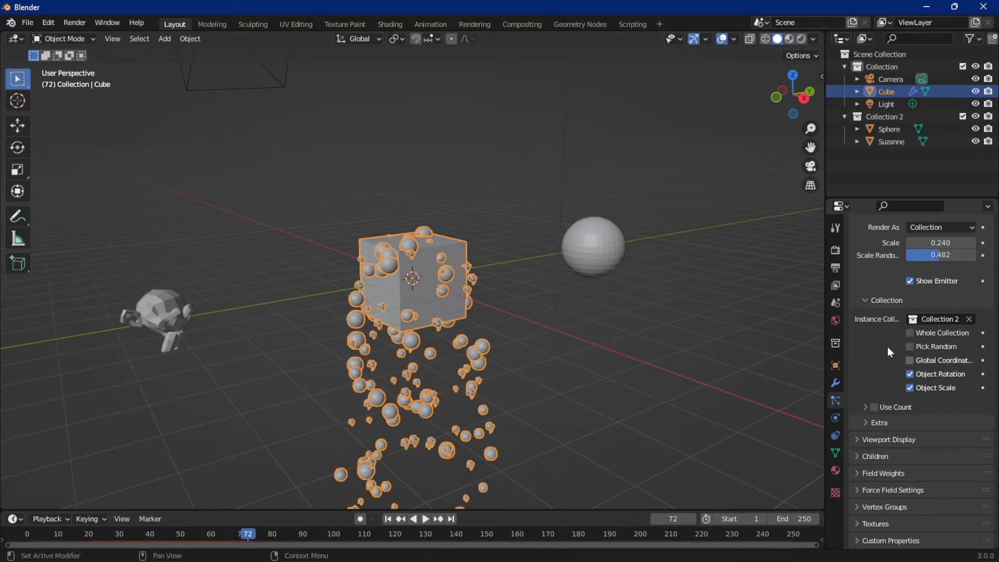
pyautogui.press('space')
pyautogui.press('space')
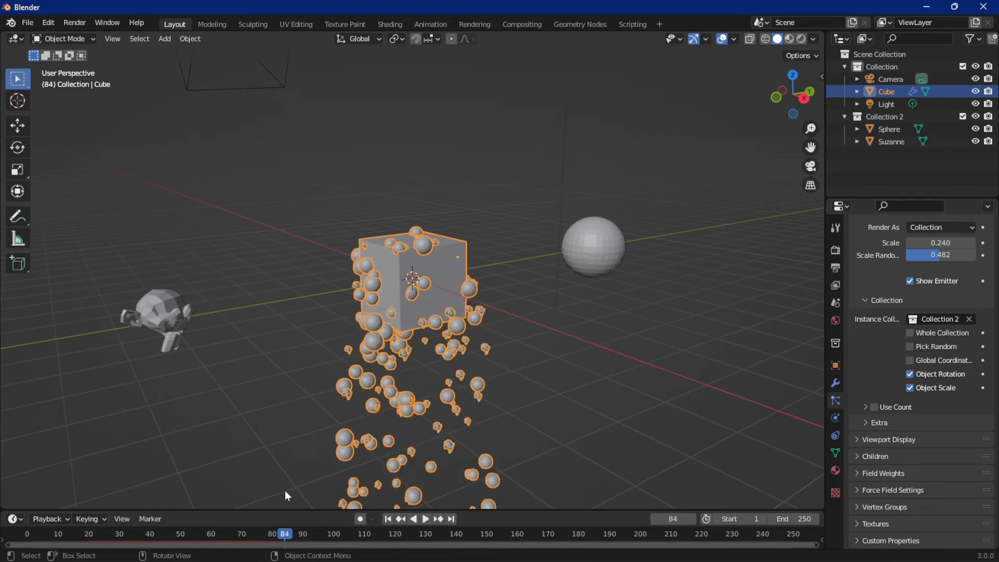
# Replay the animation from frame 1 to frame 43 and deselect the cube to examine the emitted spheres and monkey heads.
pyautogui.moveTo(285, 533); pyautogui.dragTo(30, 534)
pyautogui.press('space')
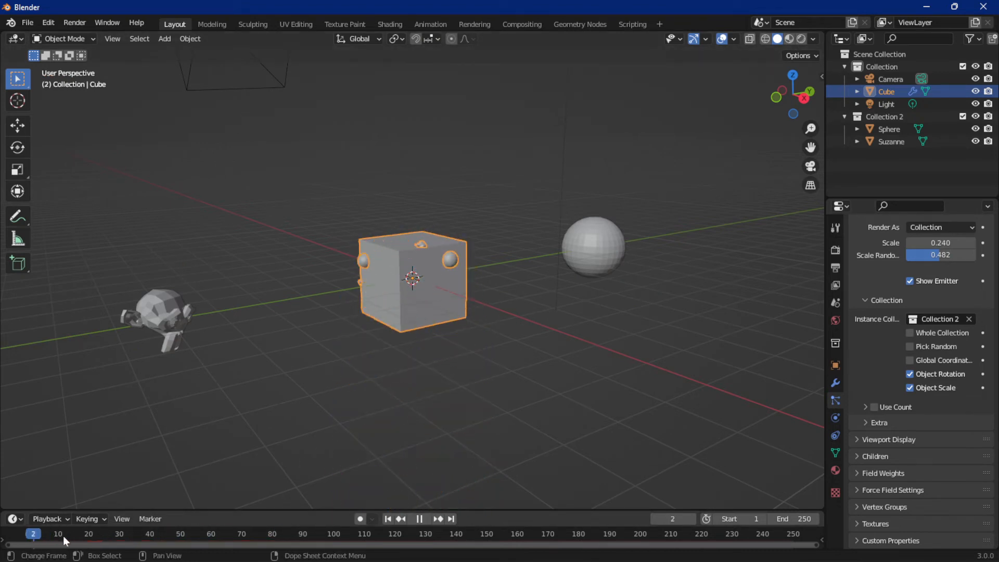
pyautogui.press('space')
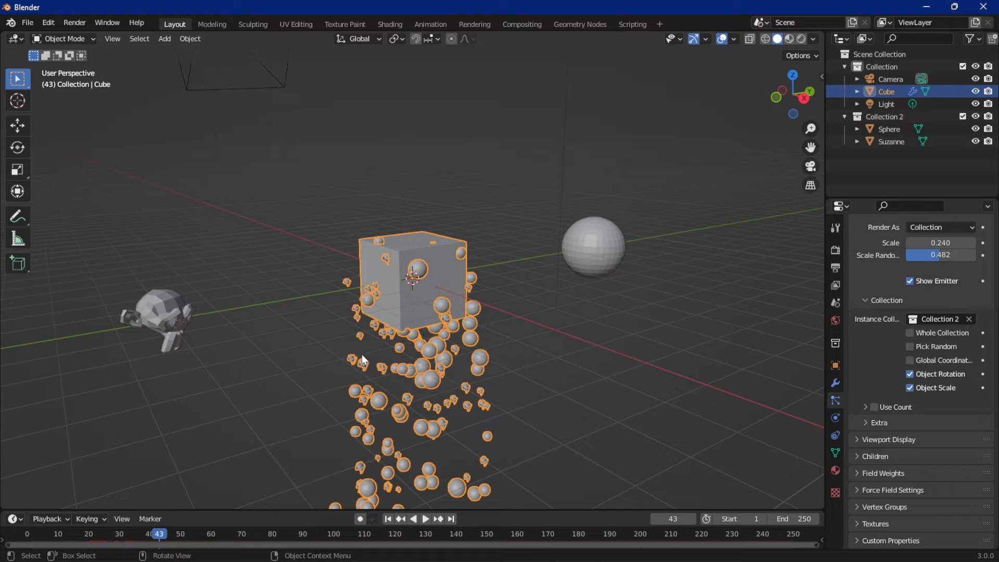
pyautogui.scroll(4, 361, 357)
pyautogui.scroll(-3, 361, 357)
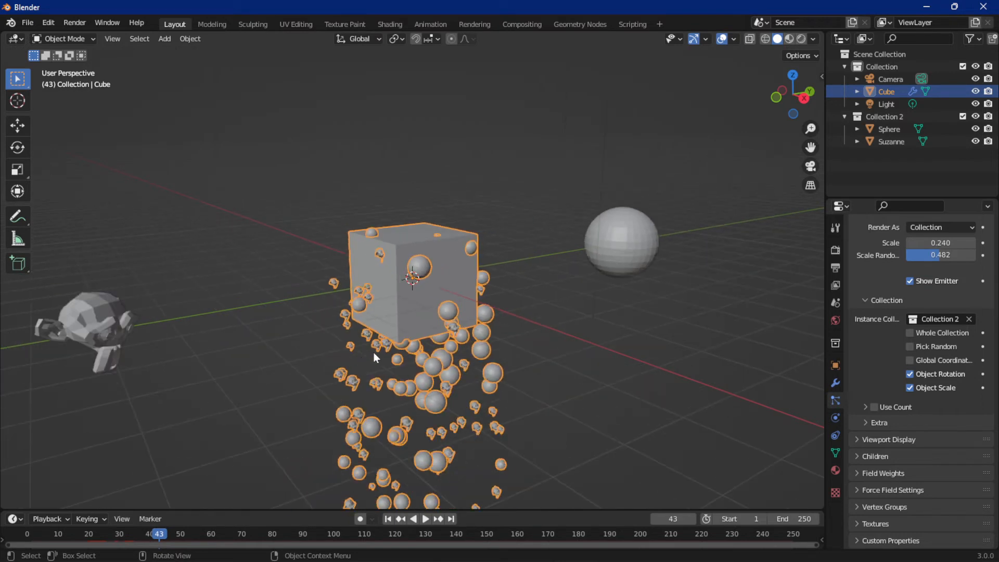
pyautogui.click(535, 314)
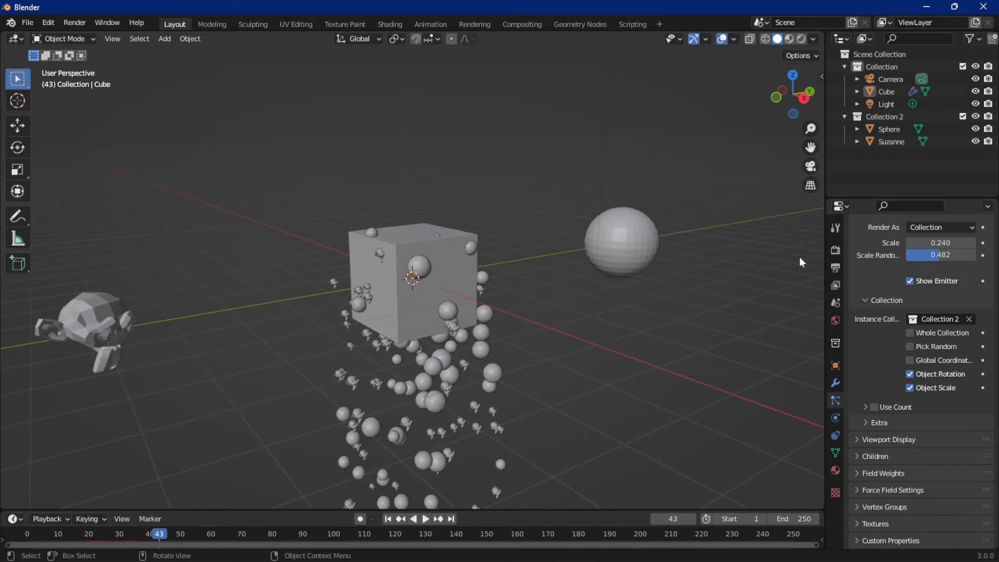
# Try Pick Random in the collection render settings, replay the animation from frame 1 to frame 23, and disable the option again.
pyautogui.click(912, 347)
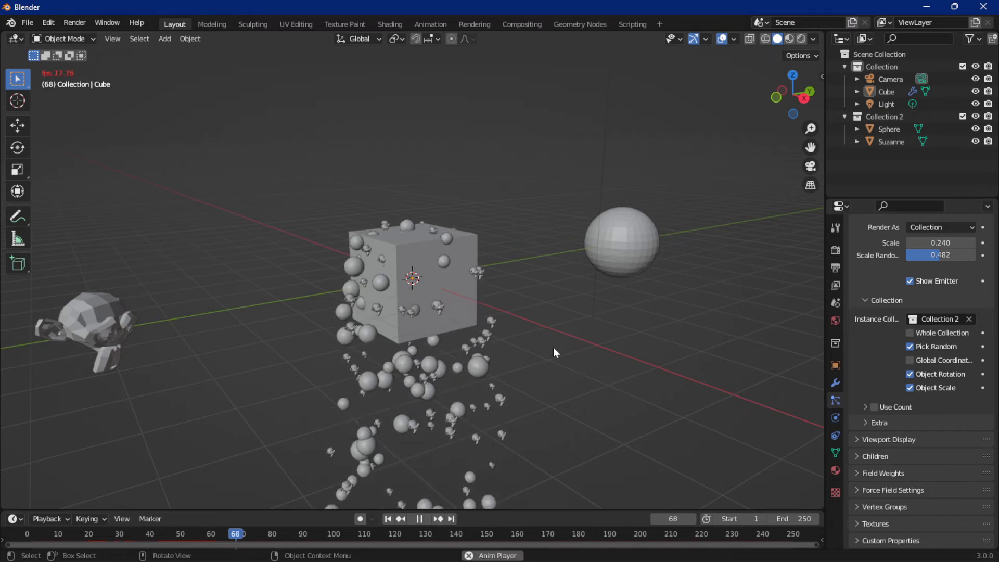
pyautogui.press('space')
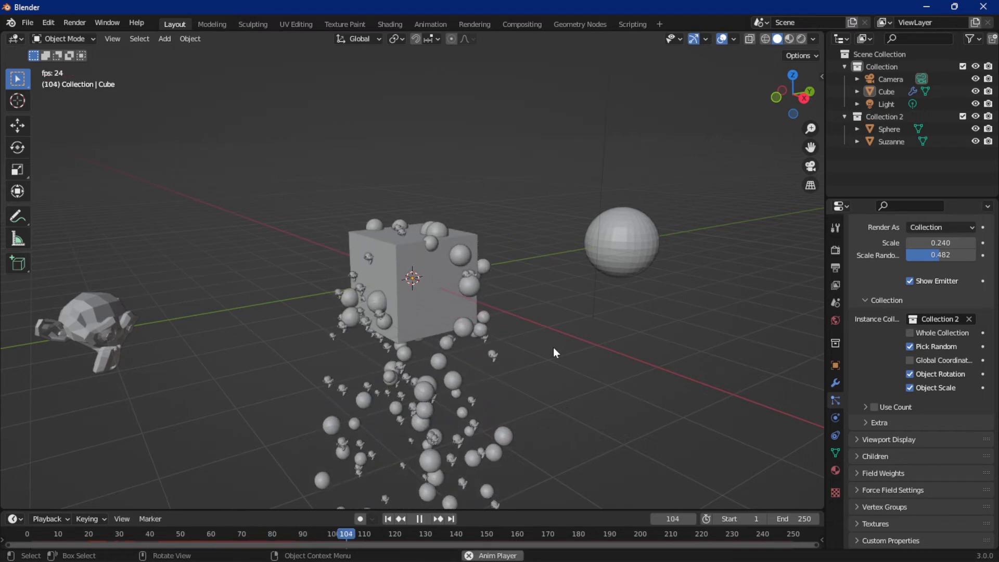
pyautogui.press('space')
pyautogui.hotkey('shift', 'Left')
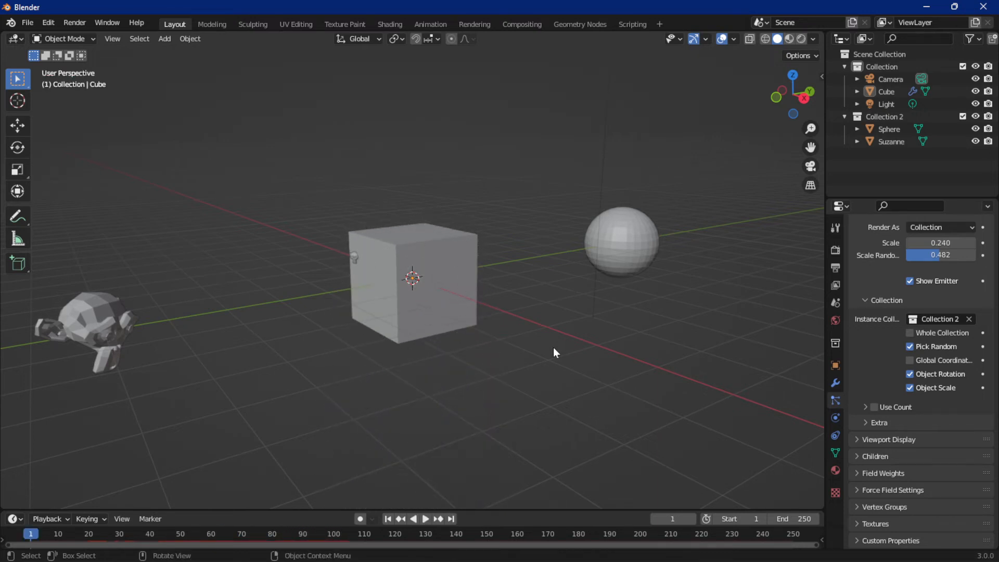
pyautogui.press('space')
pyautogui.press('space')
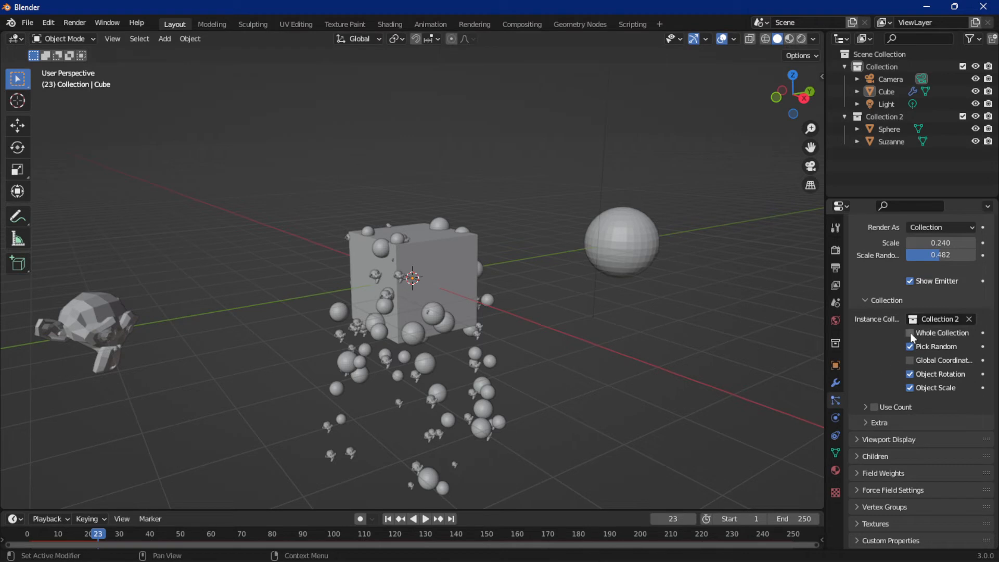
pyautogui.click(910, 347)
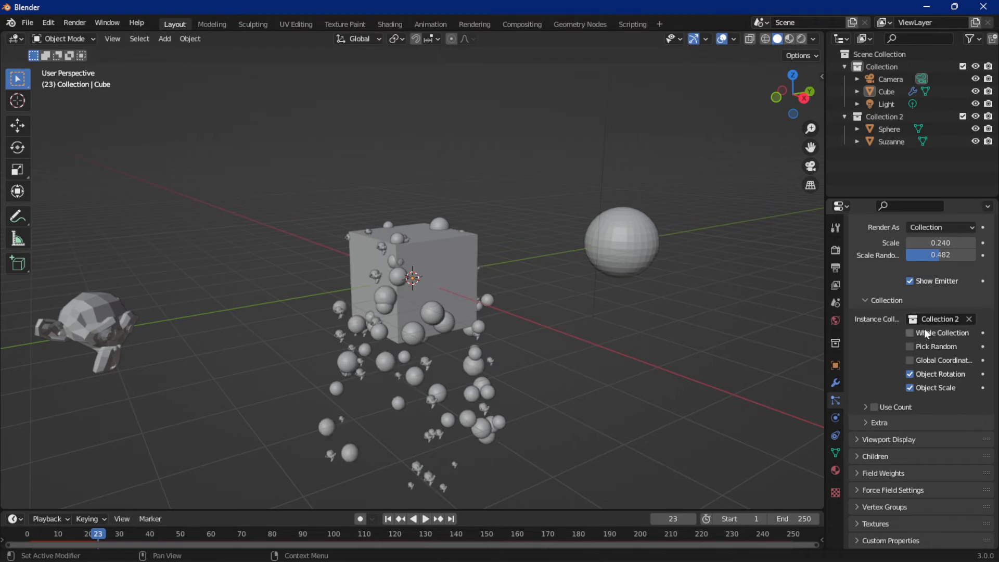
# Enable Whole Collection for the instanced Collection 2 and play the animation to frame 74.
pyautogui.click(909, 333)
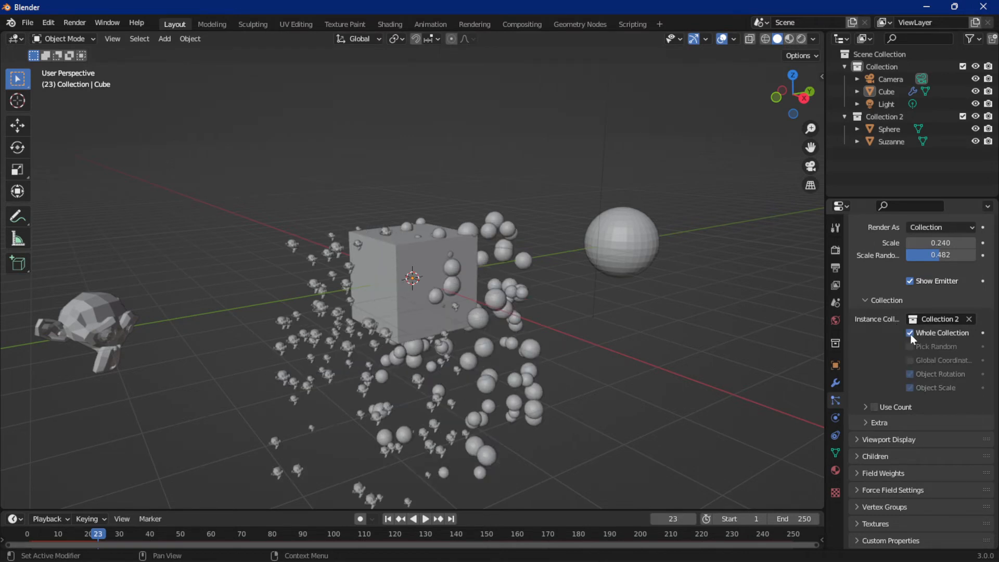
pyautogui.moveTo(566, 320)
pyautogui.mouseDown(button='middle')
pyautogui.moveTo(627, 321)
pyautogui.moveTo(570, 317)
pyautogui.mouseUp(button='middle')
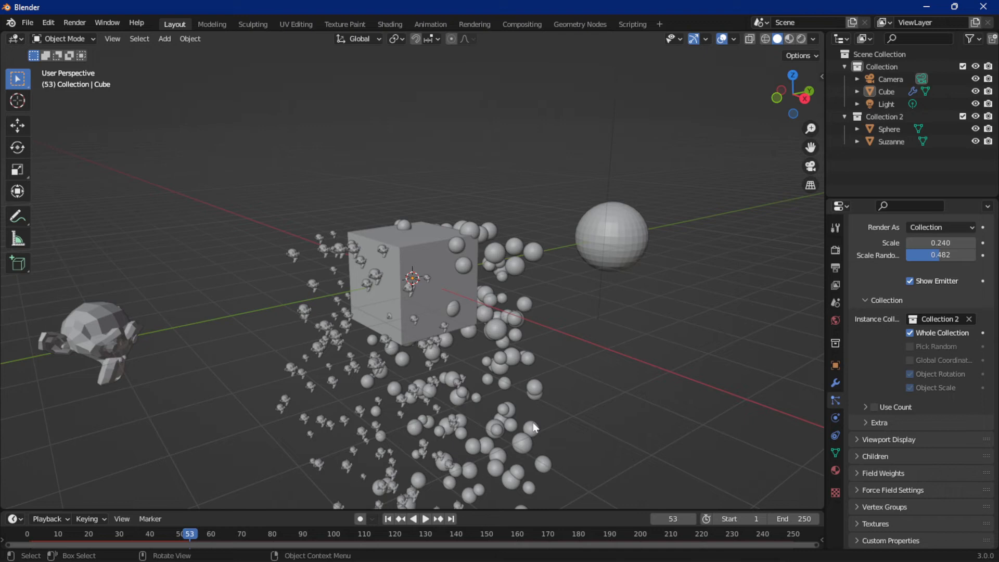
pyautogui.press('space')
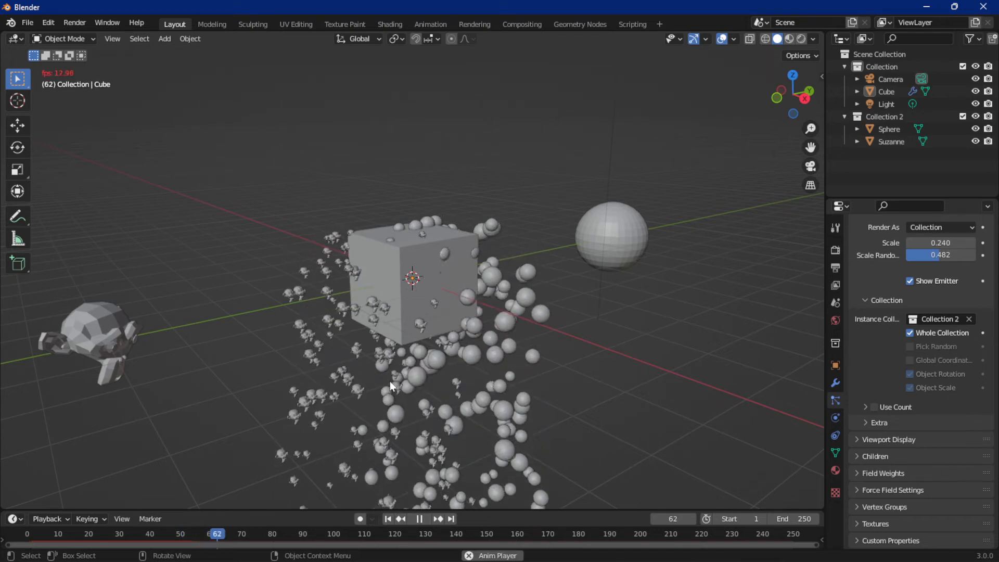
pyautogui.press('space')
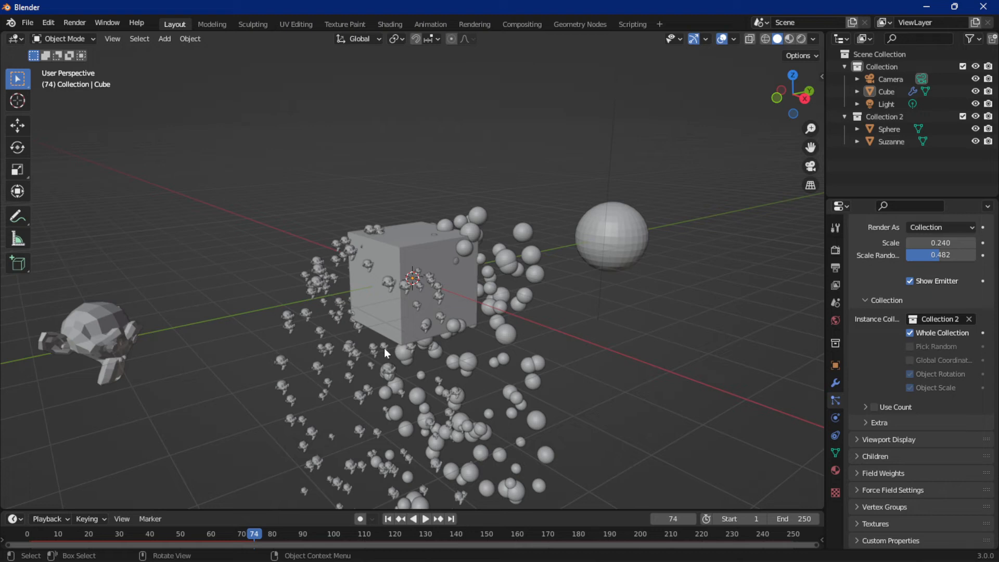
# Step the animation forward frame by frame to frame 104 to examine how the whole collection is emitted.
pyautogui.press('Right')
pyautogui.press('Right')
pyautogui.press('Right')
pyautogui.press('Right')
pyautogui.press('Right')
pyautogui.press('Right')
pyautogui.press('Right')
pyautogui.press('Right')
pyautogui.press('Right')
pyautogui.press('Right')
pyautogui.press('Right')
pyautogui.press('Right')
pyautogui.press('Right')
pyautogui.press('Right')
pyautogui.press('Right')
pyautogui.press('Right')
pyautogui.press('Right')
pyautogui.press('Right')
pyautogui.press('Right')
pyautogui.press('Right')
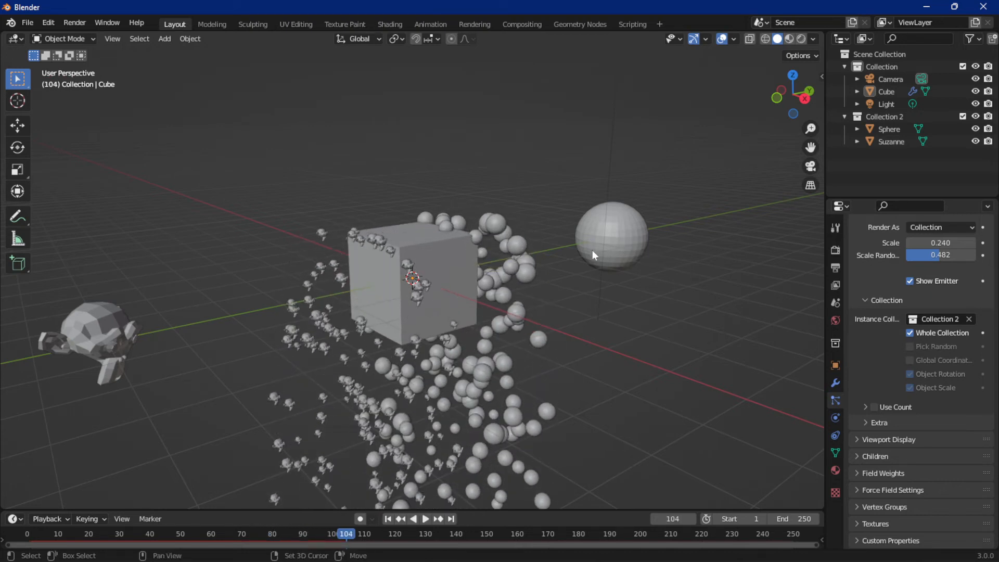
# Replay the whole-collection emission from frame 1 to frame 91, pausing at frames 18 and 61, and return to frame 1.
pyautogui.hotkey('shift', 'Left')
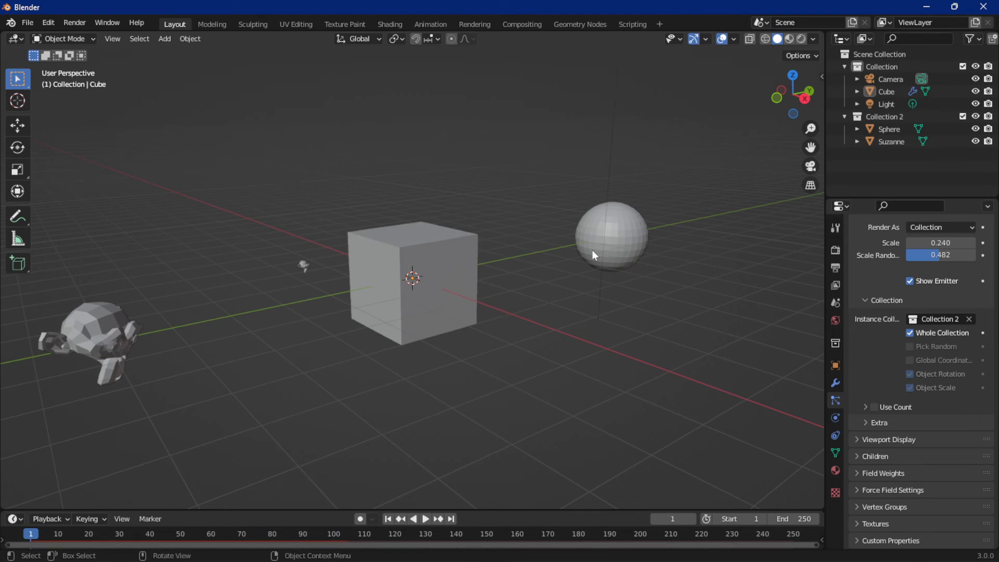
pyautogui.press('space')
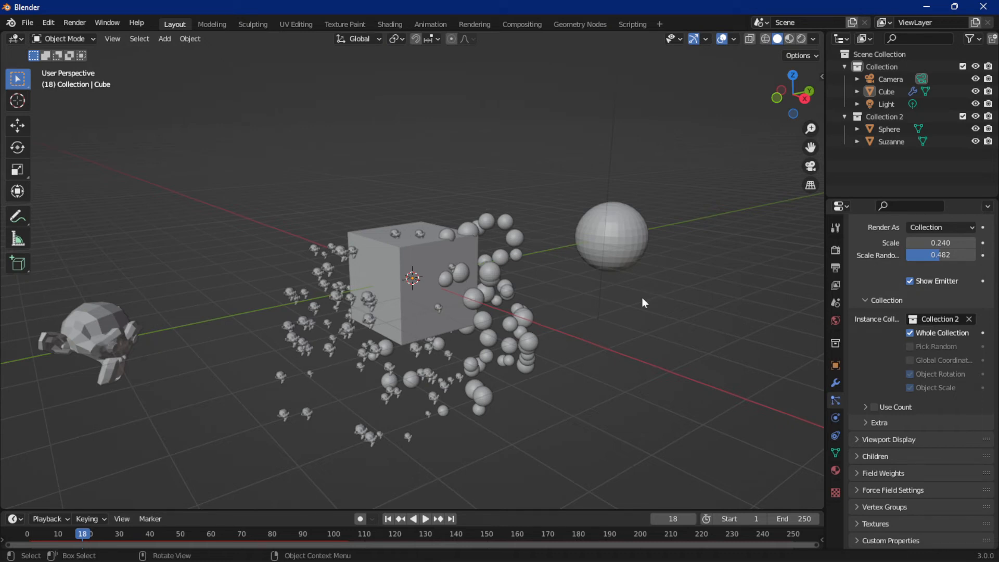
pyautogui.press('space')
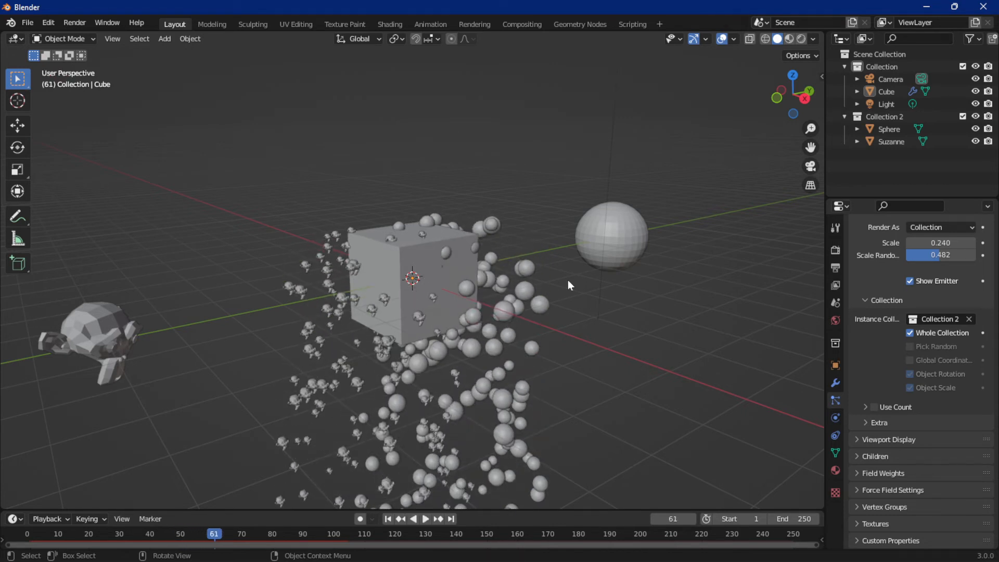
pyautogui.press('space')
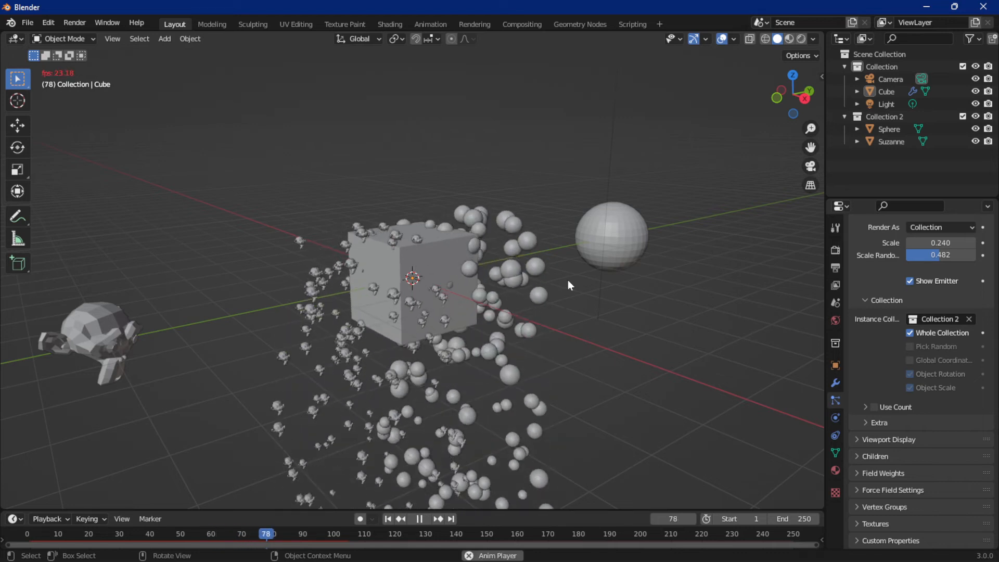
pyautogui.press('space')
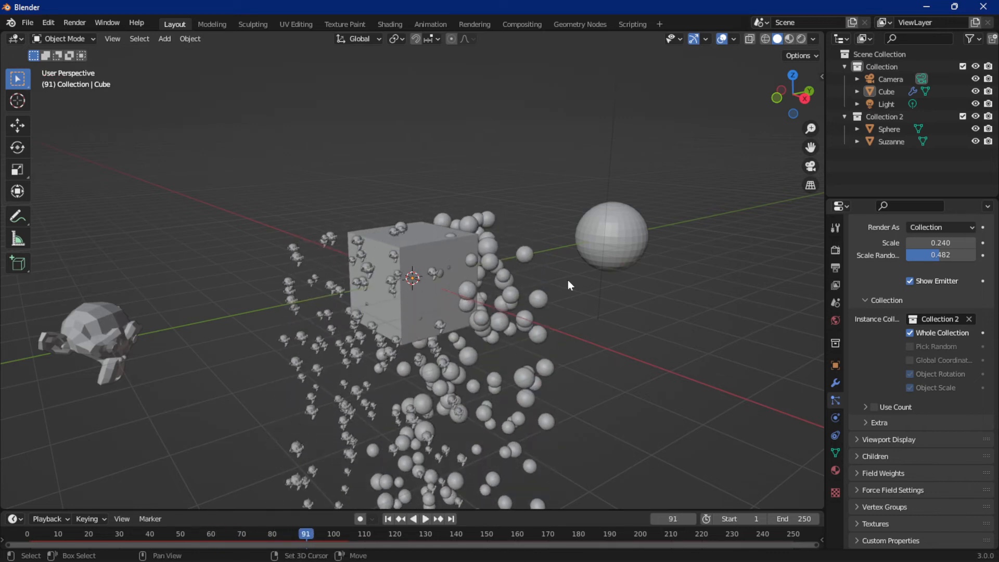
pyautogui.hotkey('shift', 'Left')
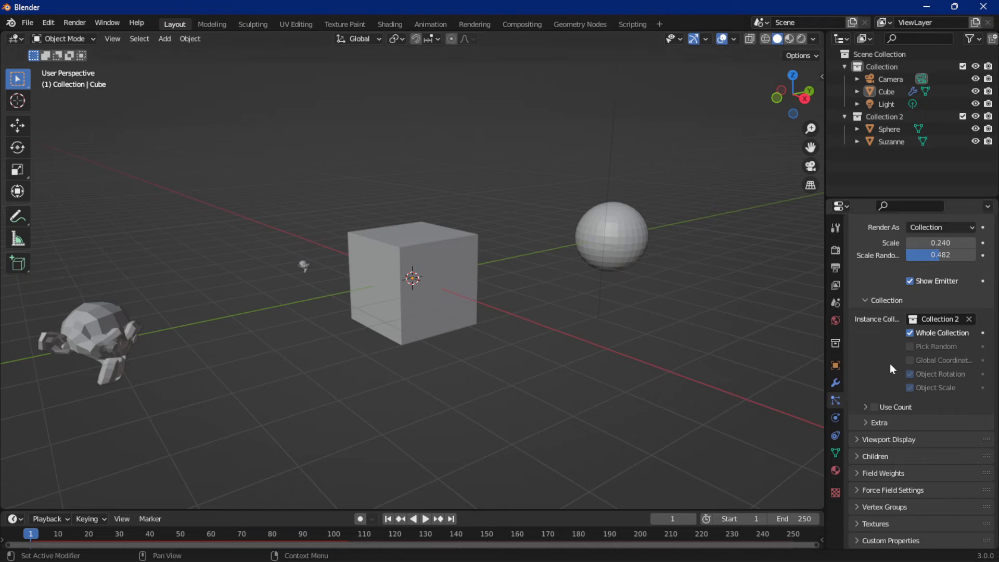
# Enable Use Count in the collection render settings, inspect its object list, and collapse the section.
pyautogui.click(865, 408)
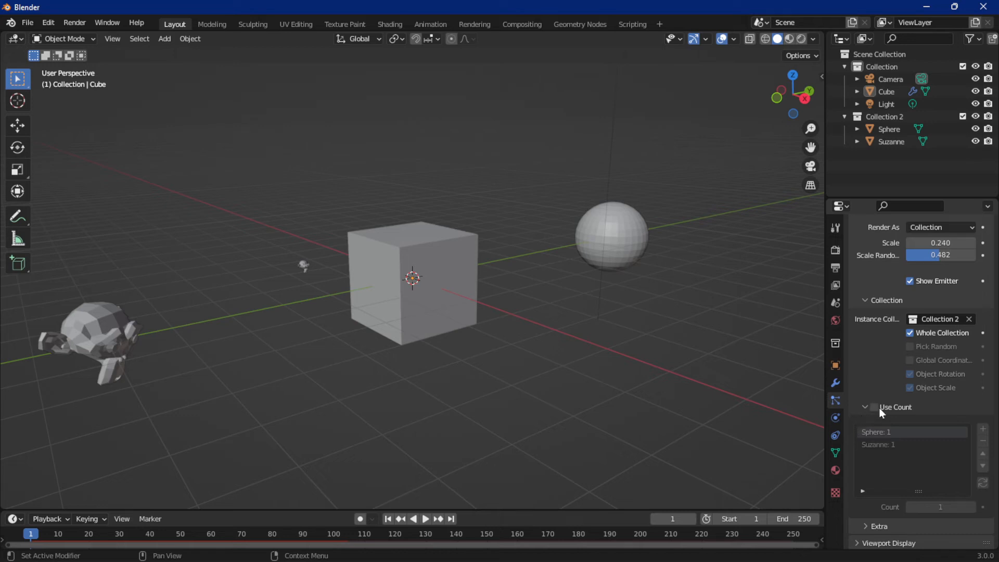
pyautogui.click(864, 407)
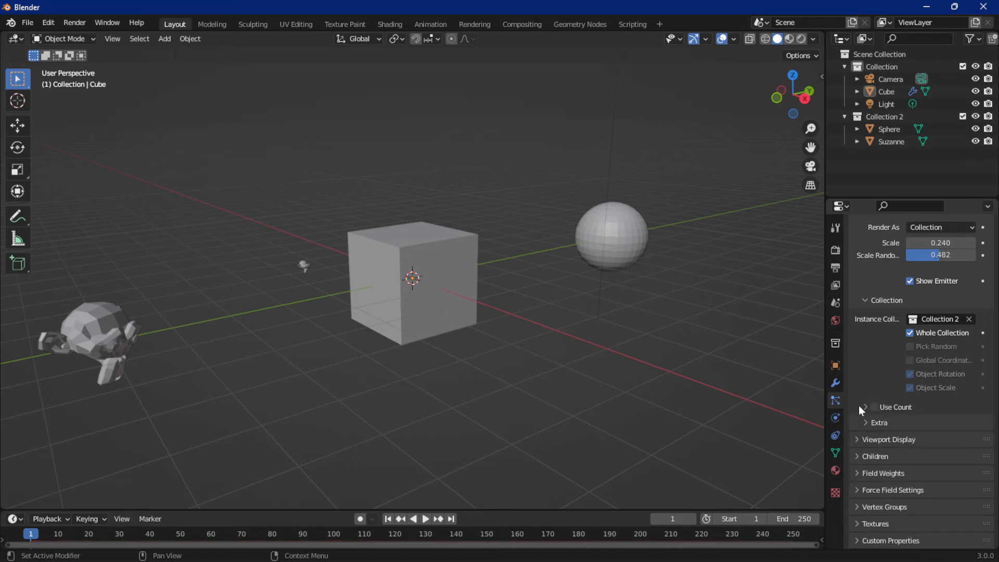
pyautogui.click(861, 406)
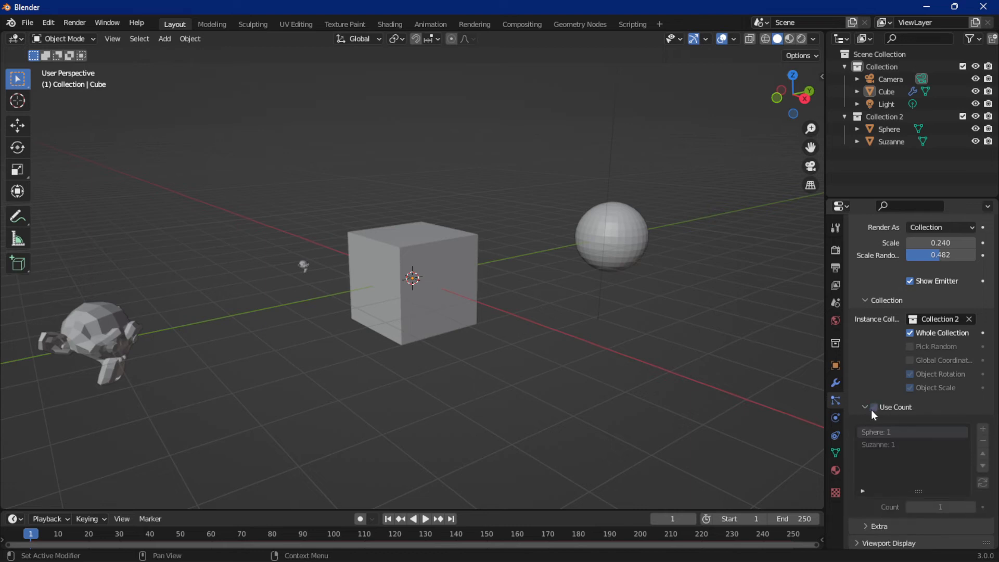
pyautogui.click(865, 408)
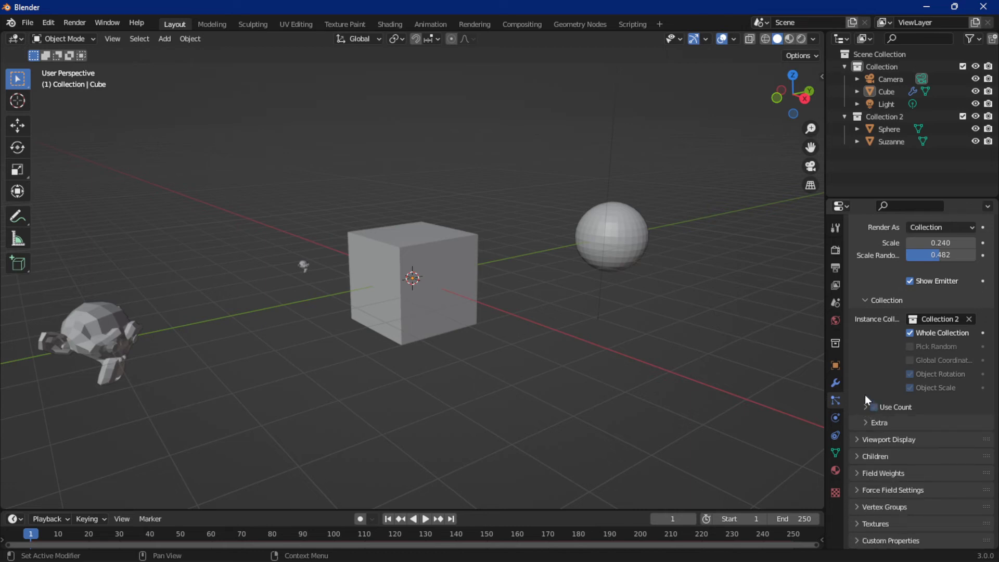
# Expand the Extra render settings of the particle system and enable Unborn particles.
pyautogui.click(880, 423)
pyautogui.scroll(-3, 893, 411)
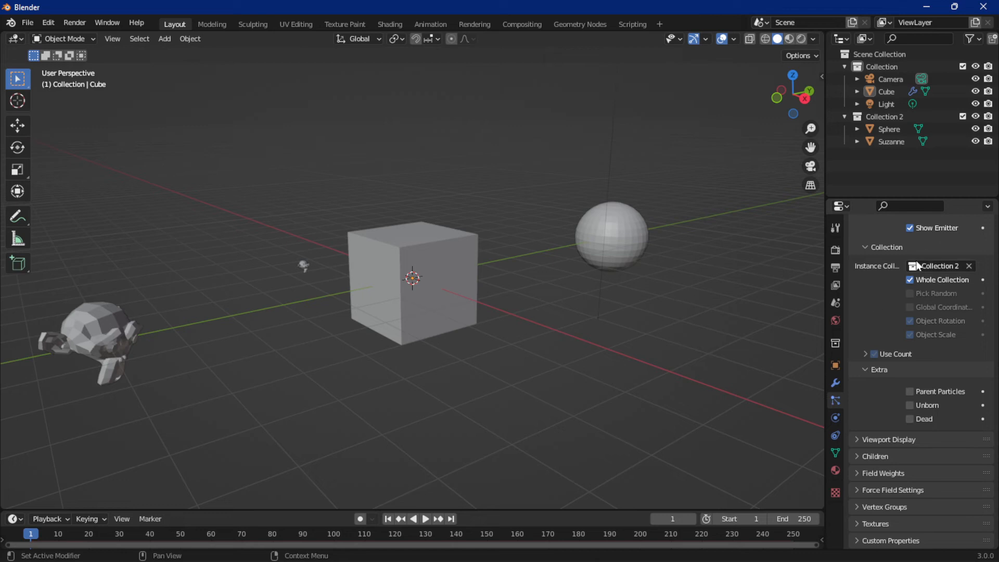
pyautogui.scroll(3, 930, 244)
pyautogui.click(931, 250)
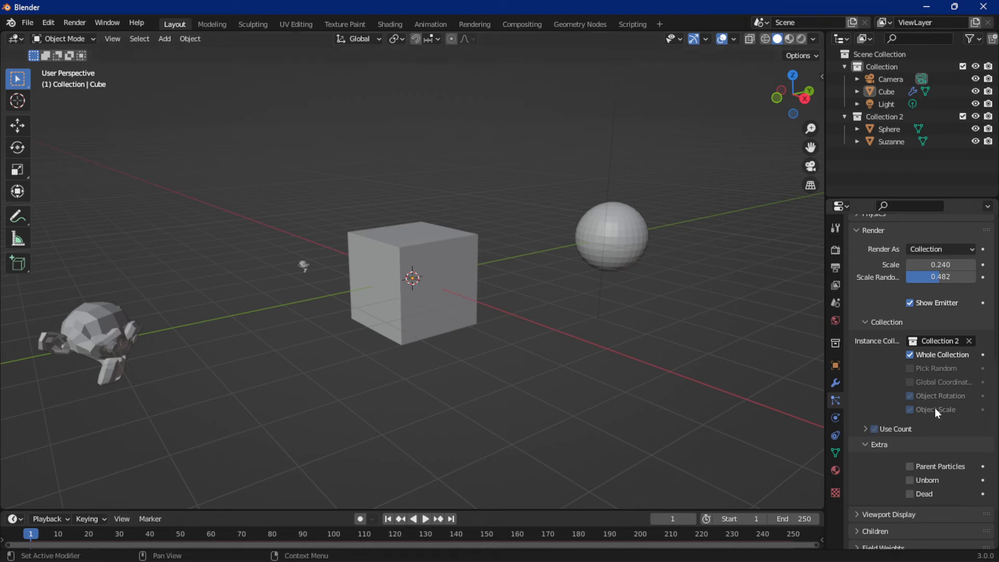
pyautogui.click(910, 481)
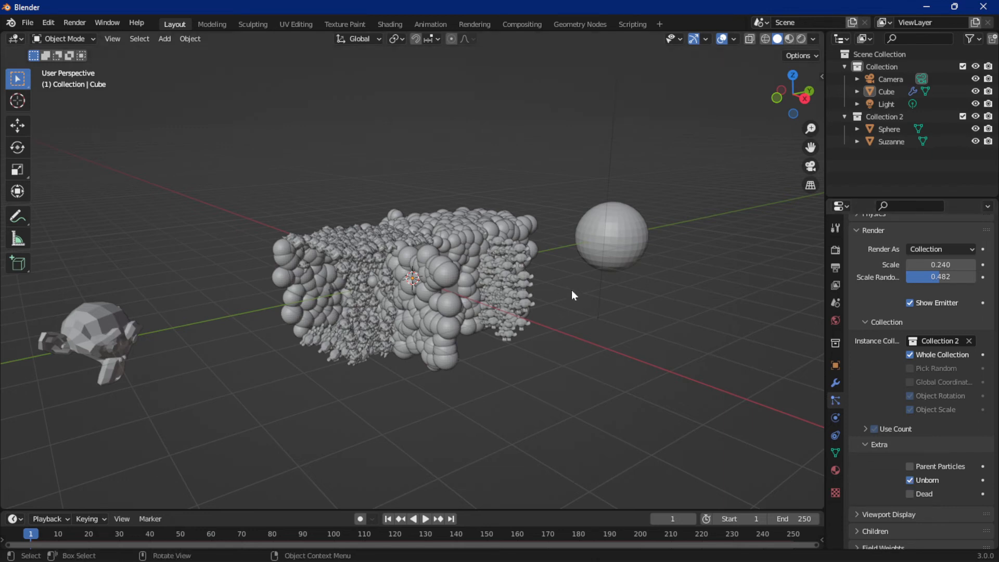
# View the cube from a higher angle and play the animation to frame 220 to examine the unborn particles.
pyautogui.moveTo(598, 325); pyautogui.dragTo(490, 339, button='middle')
pyautogui.press('space')
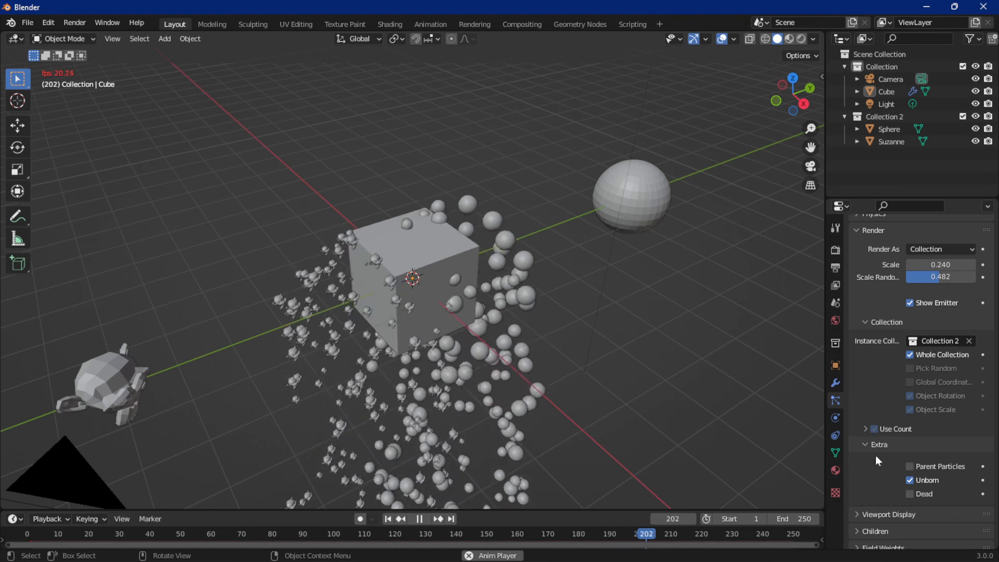
pyautogui.press('space')
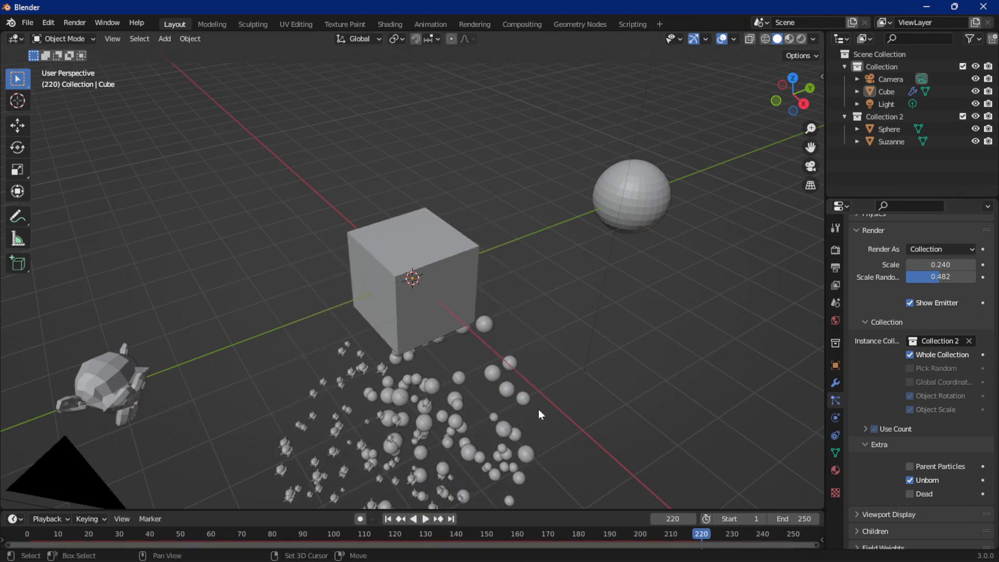
# Replay the animation from frame 1 to frame 84 in a distant, low-angle view to examine the full particle stream.
pyautogui.hotkey('shift', 'Left')
pyautogui.scroll(-6, 510, 201)
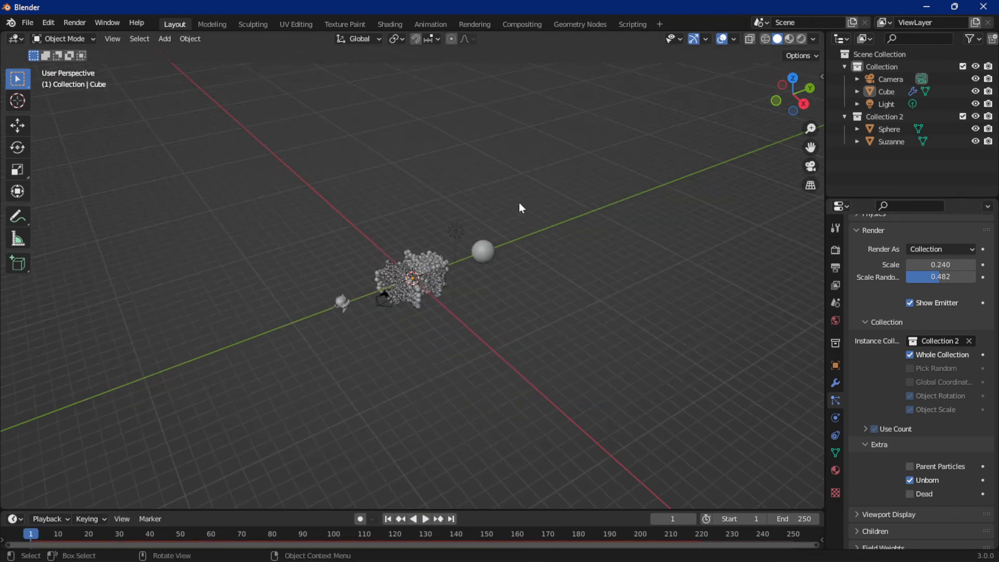
pyautogui.press('space')
pyautogui.moveTo(508, 307); pyautogui.dragTo(540, 265, button='middle')
pyautogui.scroll(-3, 403, 379)
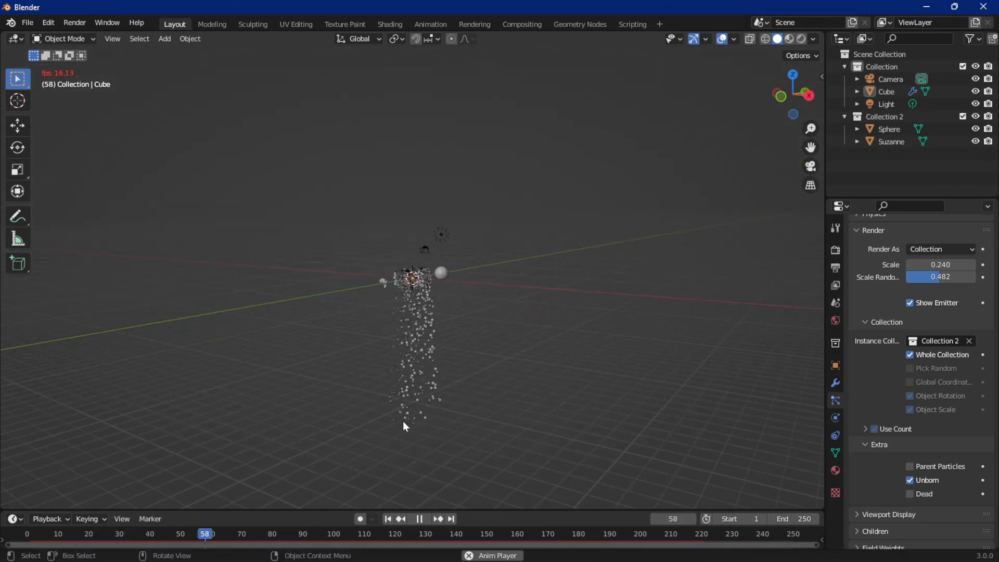
pyautogui.press('space')
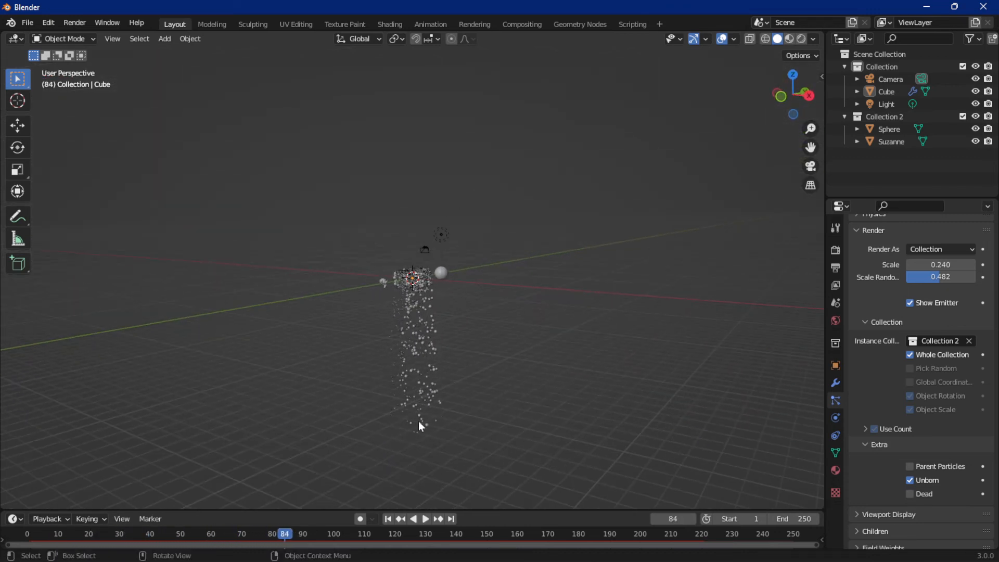
# Enable Dead particles in the Extra render settings and play the animation, examining the dead particles from below and from a distance.
pyautogui.click(909, 493)
pyautogui.press('space')
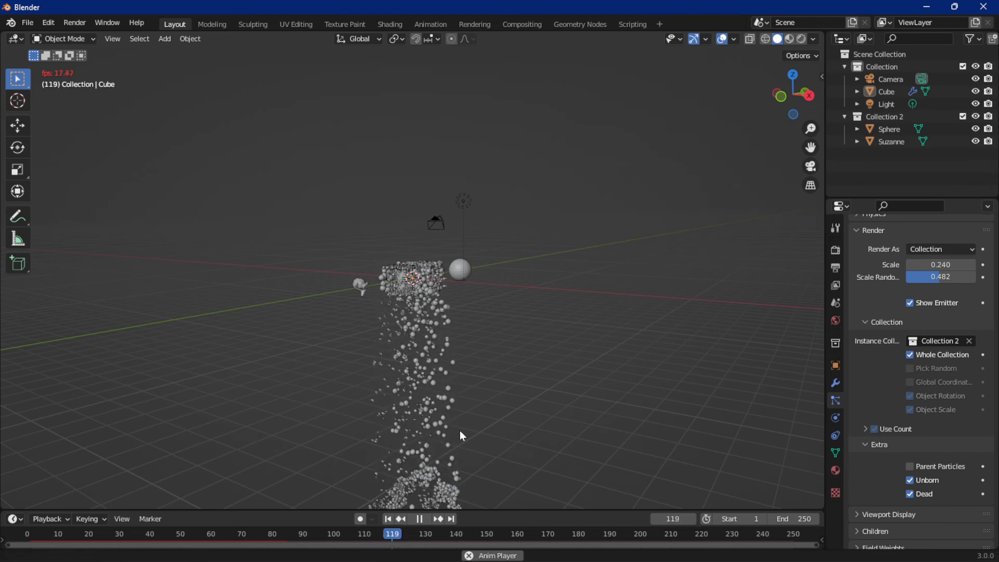
pyautogui.moveTo(460, 429); pyautogui.dragTo(486, 284, button='middle')
pyautogui.scroll(3, 485, 285)
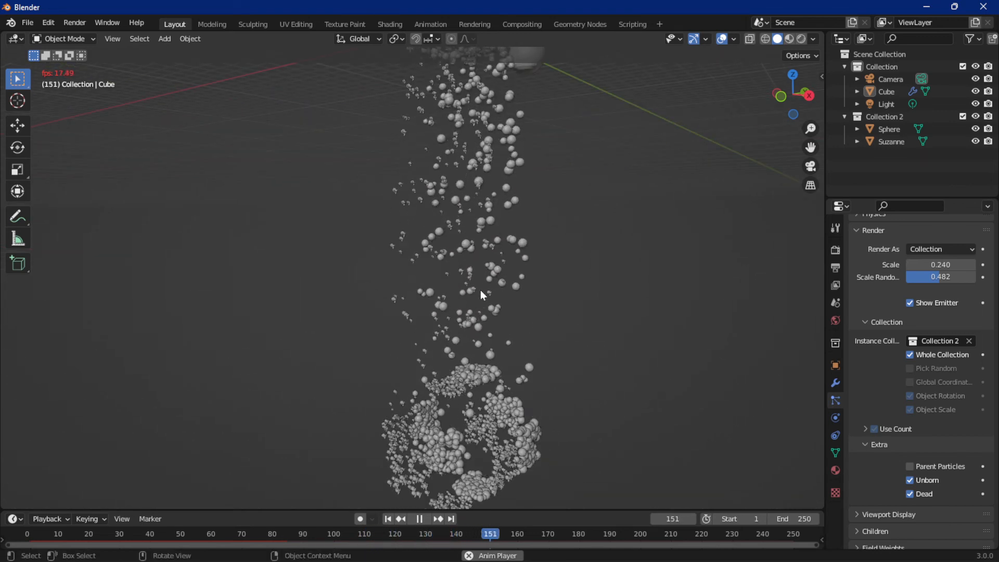
pyautogui.moveTo(532, 383); pyautogui.dragTo(478, 363, button='middle')
pyautogui.scroll(-5, 475, 352)
pyautogui.moveTo(496, 276)
pyautogui.mouseDown(button='middle')
pyautogui.moveTo(492, 358)
pyautogui.moveTo(485, 314)
pyautogui.mouseUp(button='middle')
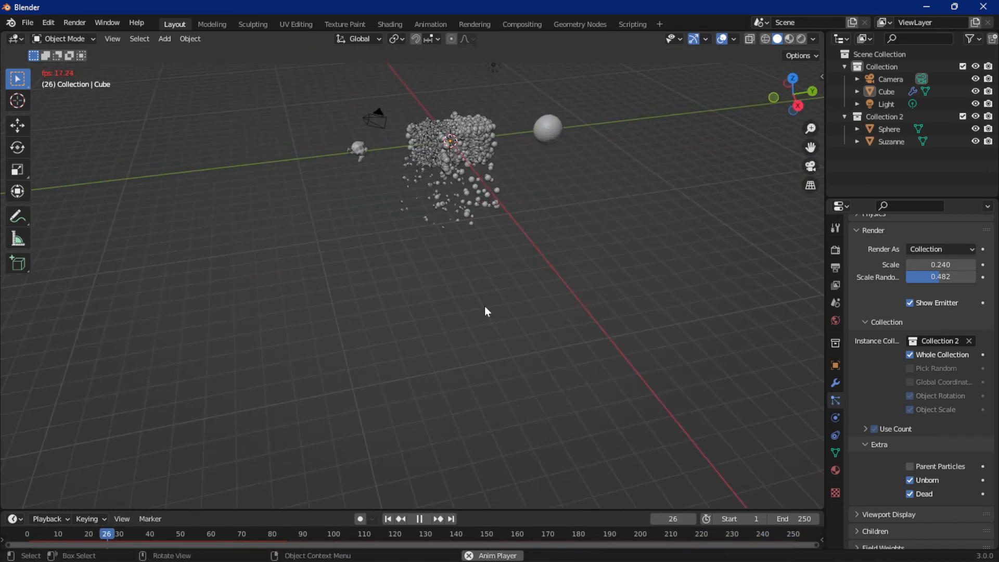
pyautogui.press('z')
pyautogui.click(485, 306)
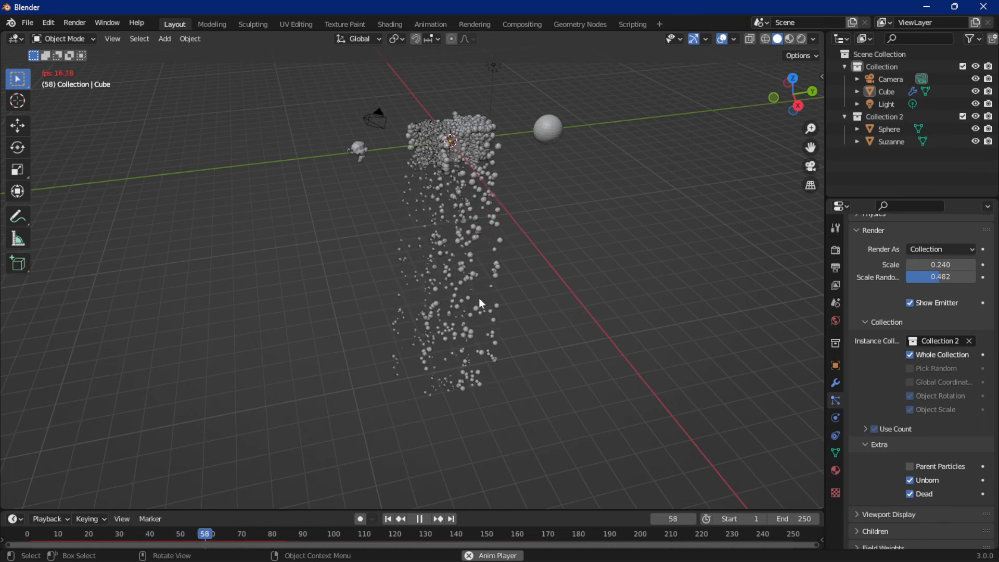
# Collapse the particle system's Render settings and pause the animation at frame 192.
pyautogui.click(935, 248)
pyautogui.click(864, 231)
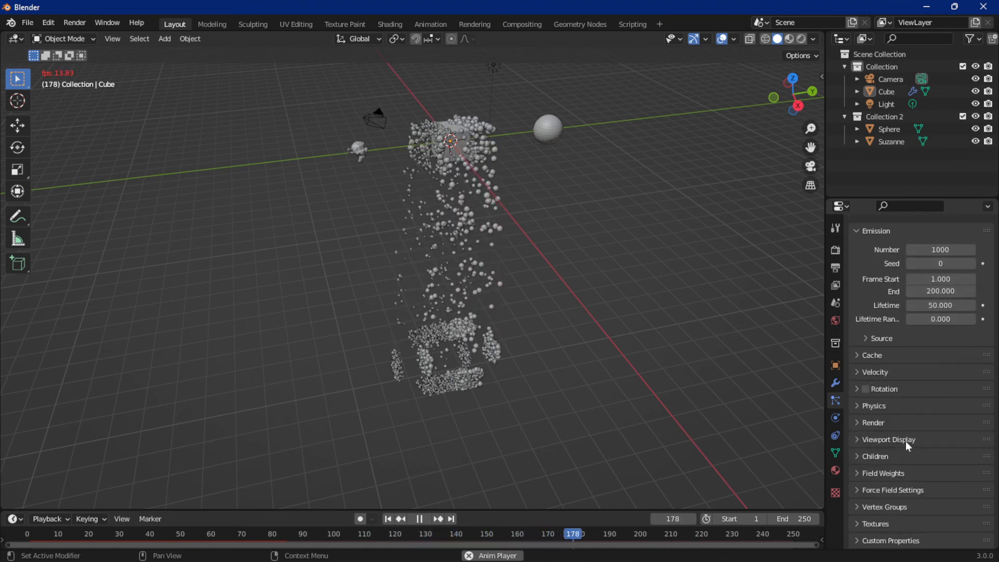
pyautogui.press('space')
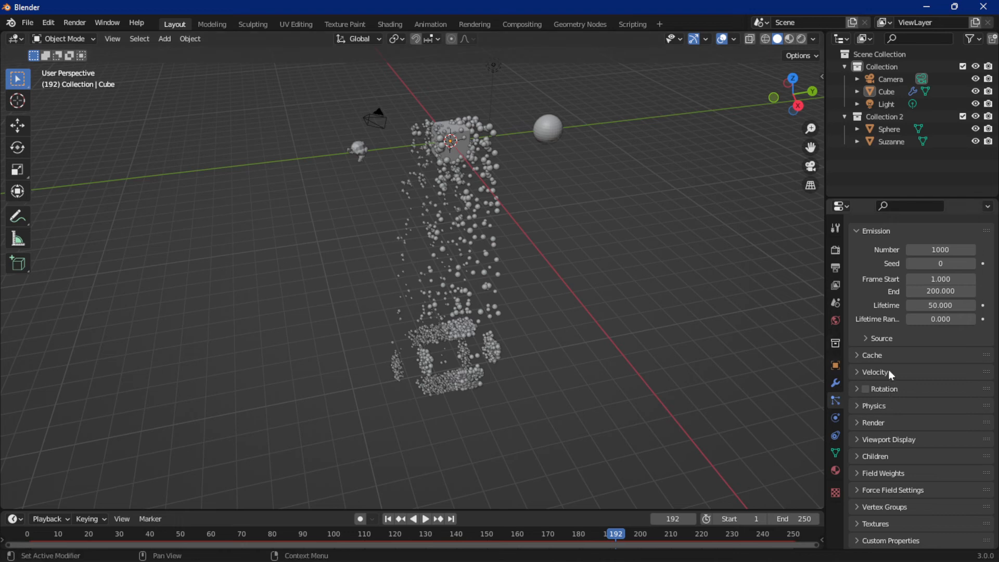
pyautogui.click(875, 372)
pyautogui.click(875, 370)
pyautogui.scroll(2, 883, 347)
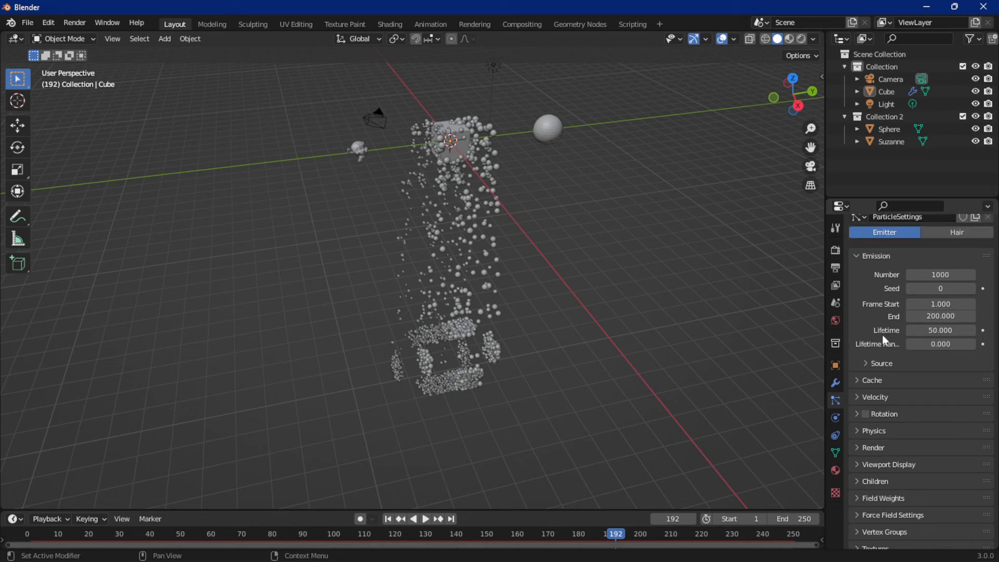
# Expand the particle Render settings, look through the scene camera, and disable Show Emitter for rendering.
pyautogui.click(886, 447)
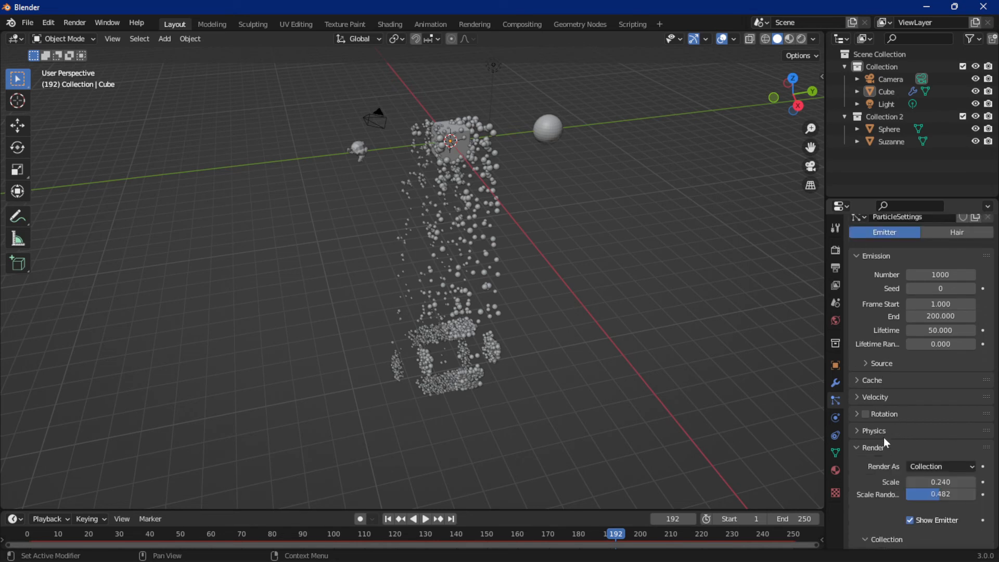
pyautogui.scroll(-4, 883, 437)
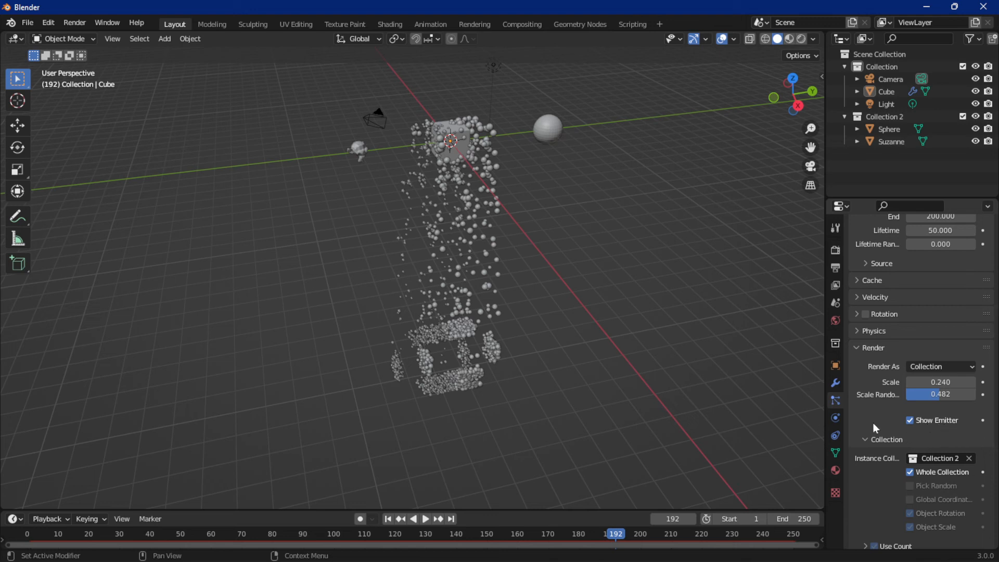
pyautogui.moveTo(811, 148); pyautogui.dragTo(800, 228)
pyautogui.scroll(4, 625, 159)
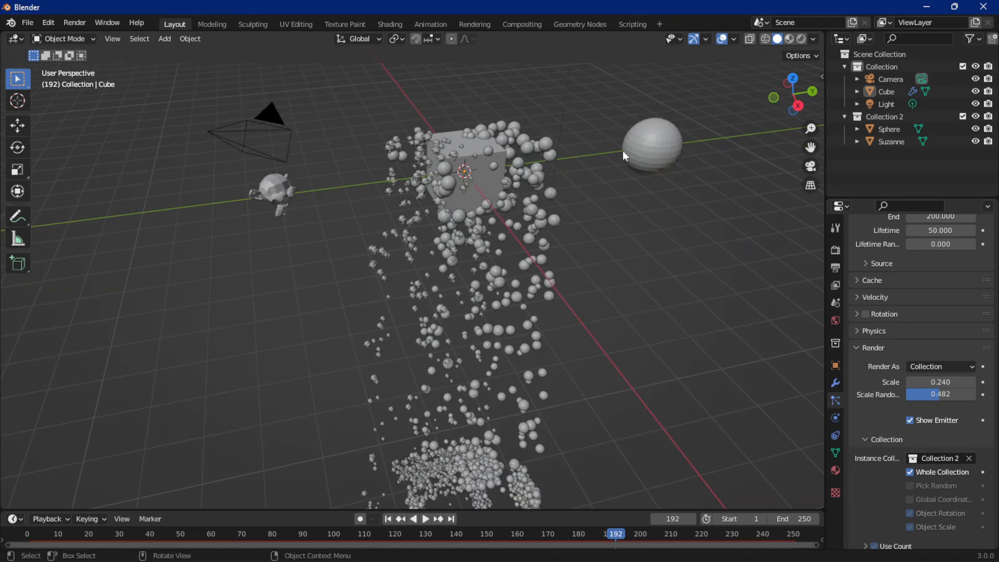
pyautogui.click(812, 166)
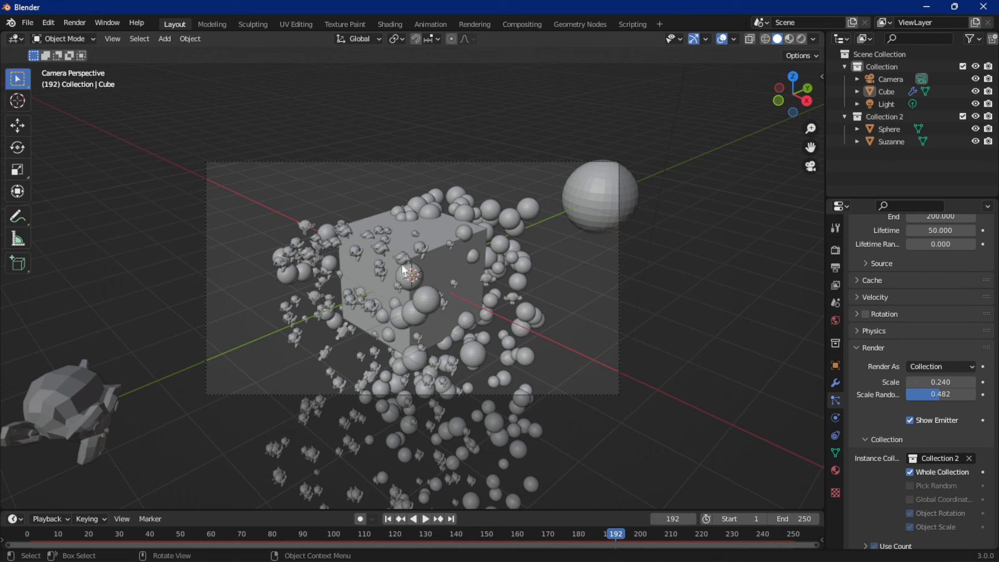
pyautogui.click(911, 420)
# Replay the animation in the camera view and set the current frame to 182.
pyautogui.press('space')
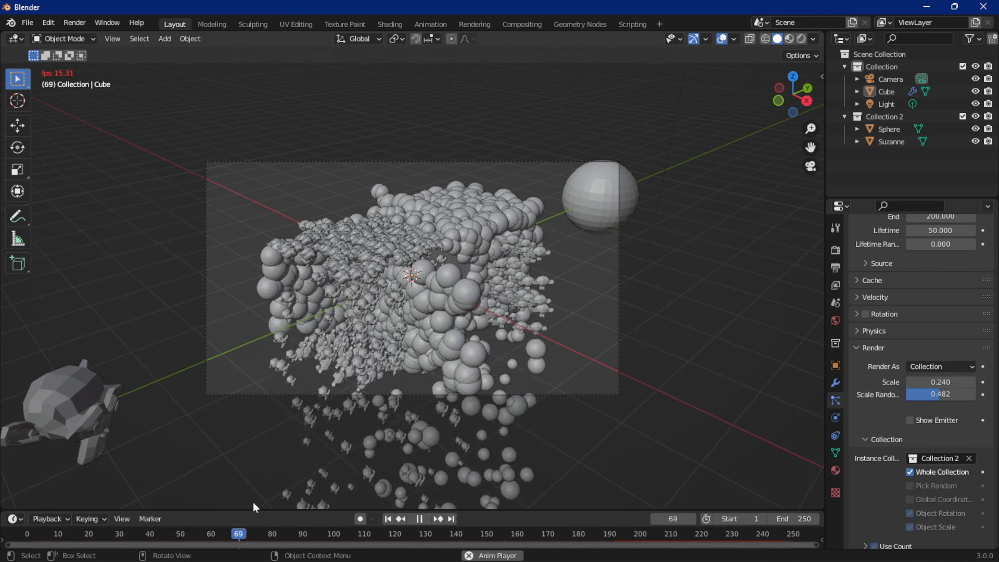
pyautogui.press('space')
pyautogui.moveTo(270, 533); pyautogui.dragTo(585, 527)
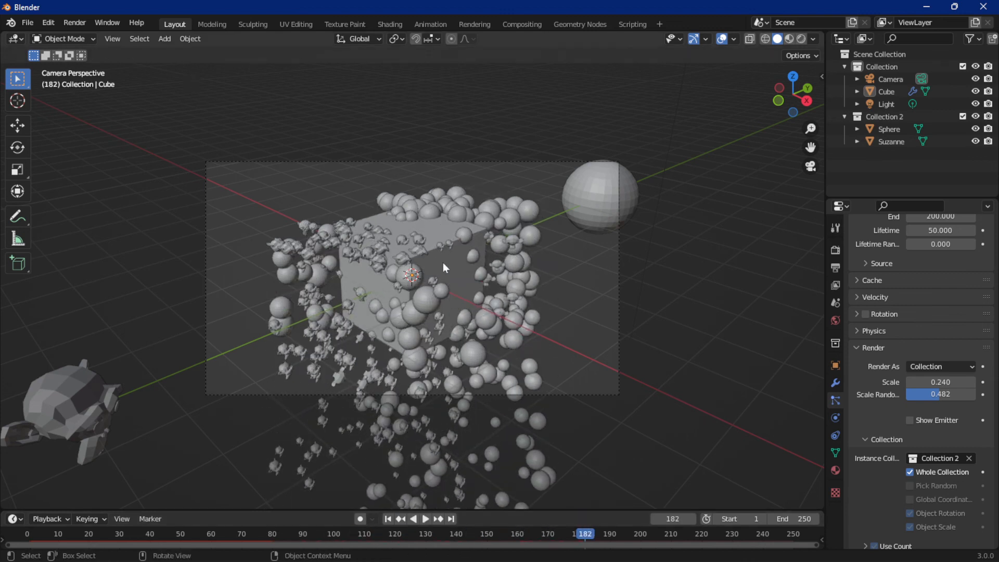
# Render a still image of frame 182 to check the result without the emitter, and close the render window.
pyautogui.click(77, 22)
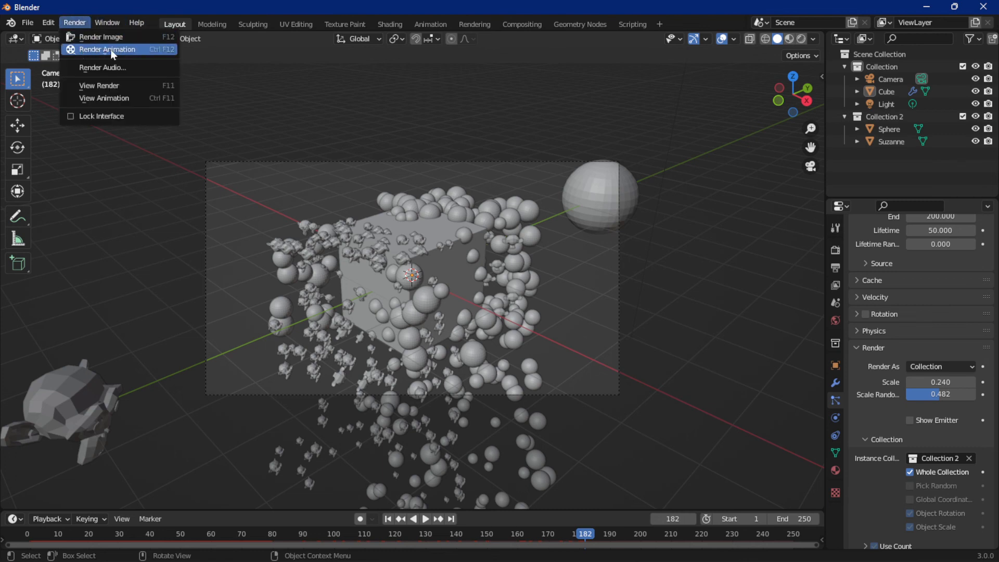
pyautogui.click(78, 24)
pyautogui.click(79, 25)
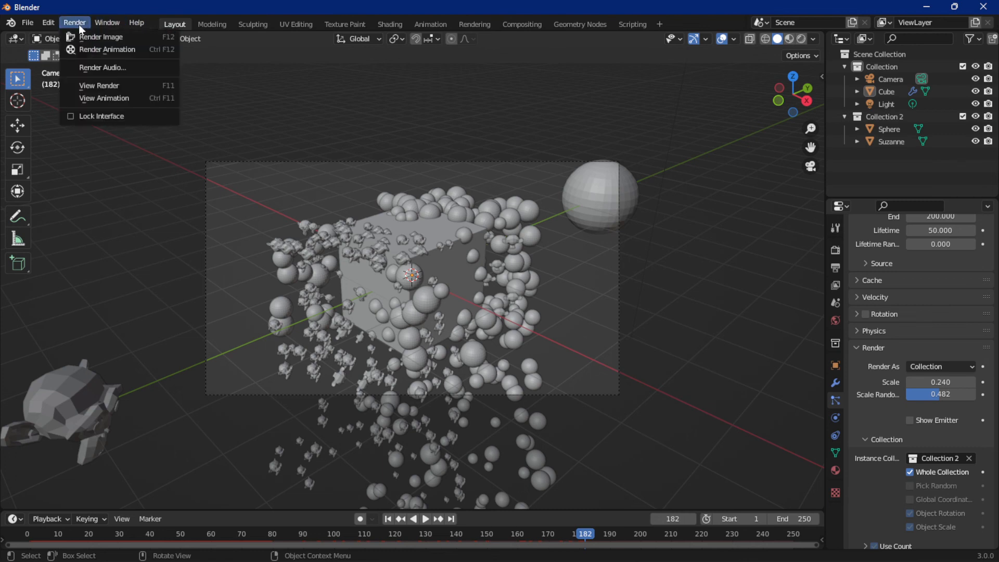
pyautogui.click(120, 38)
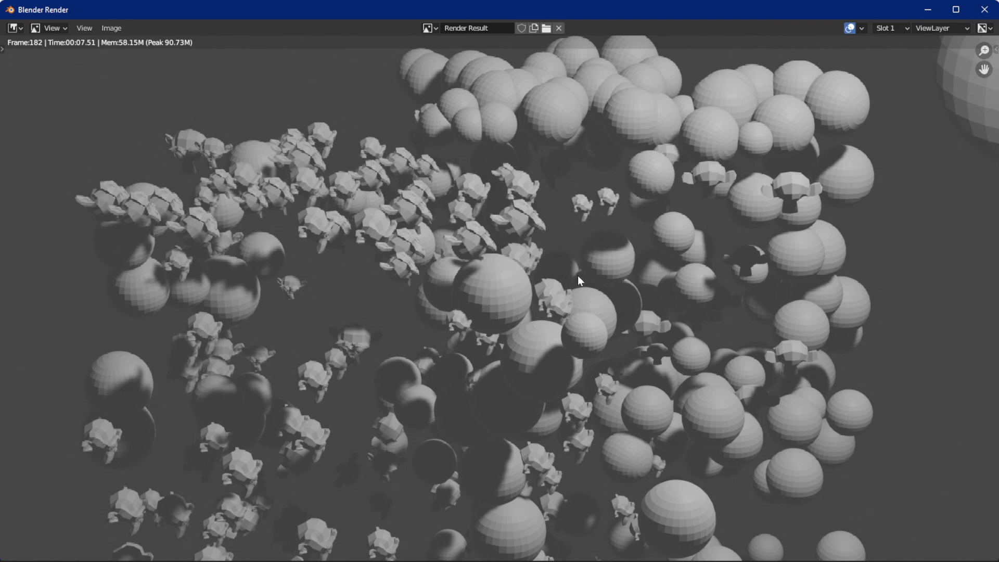
pyautogui.click(984, 10)
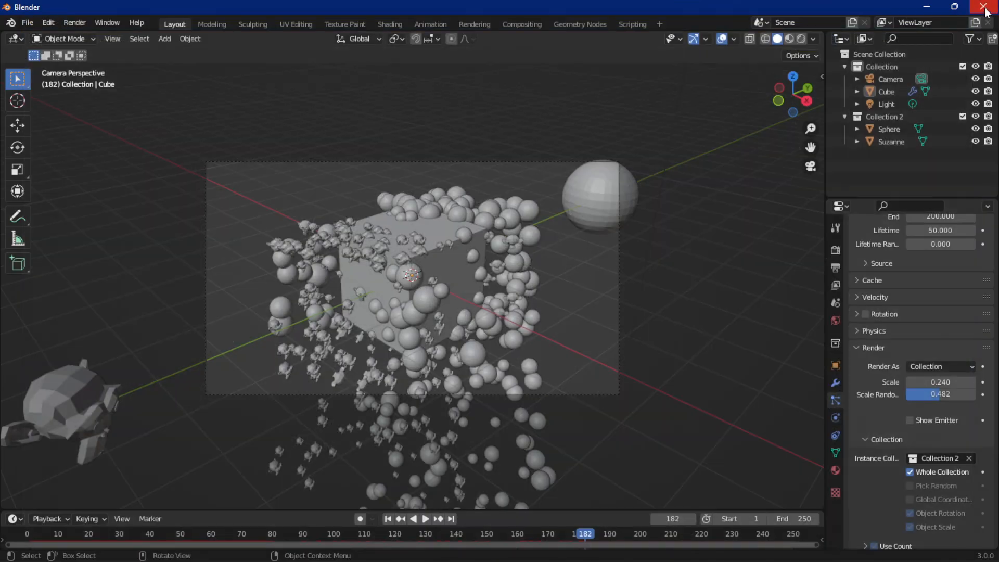
# Select the cube, collapse its particle Render settings, and disable Show Emitter in the Viewport Display settings.
pyautogui.moveTo(682, 235); pyautogui.dragTo(712, 232, button='middle')
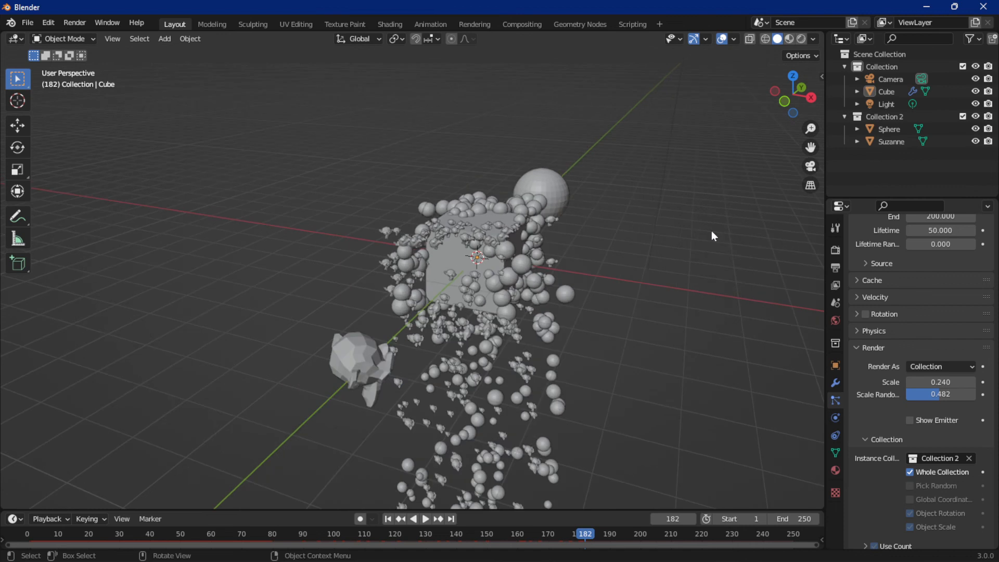
pyautogui.click(448, 286)
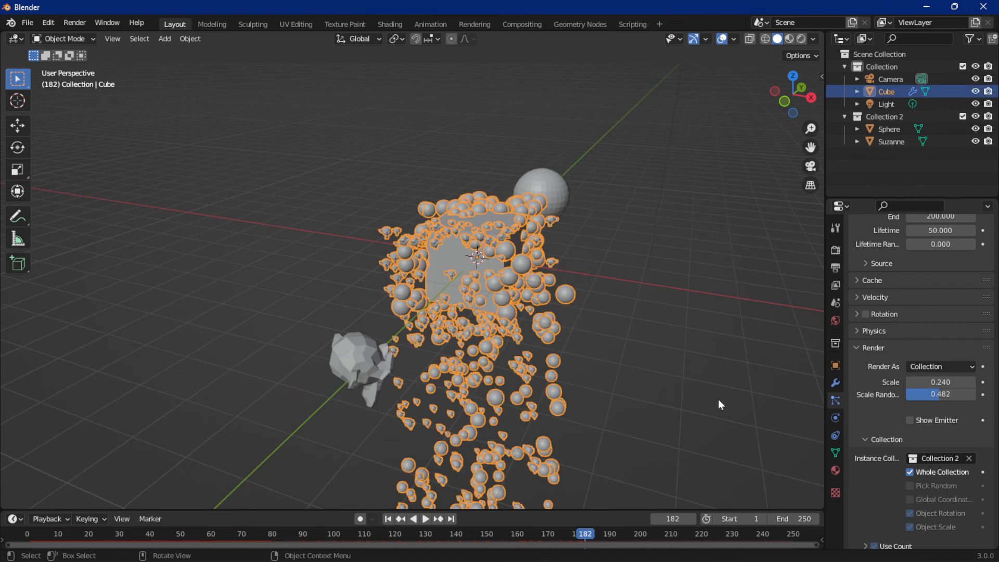
pyautogui.scroll(-2, 892, 372)
pyautogui.scroll(-4, 891, 372)
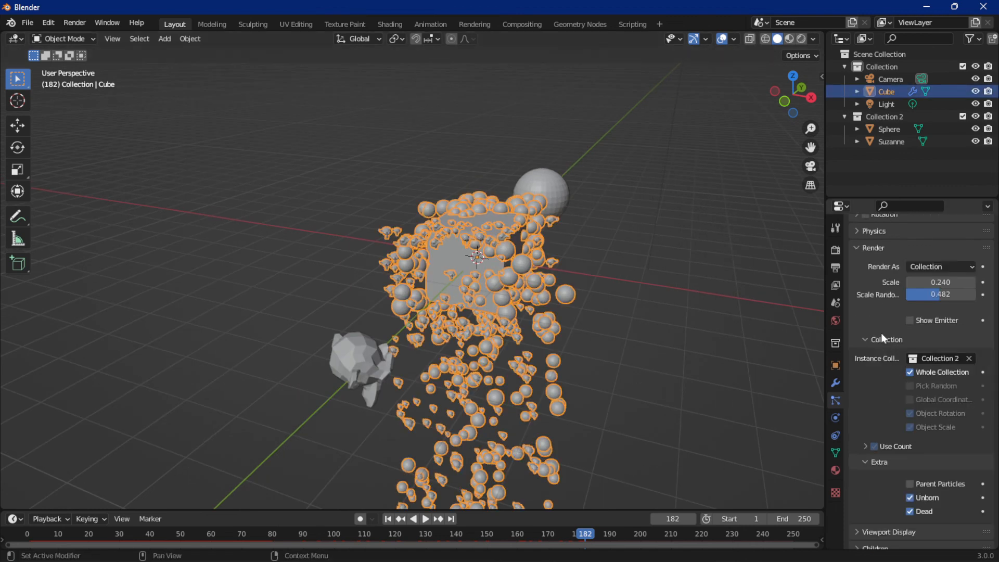
pyautogui.click(865, 248)
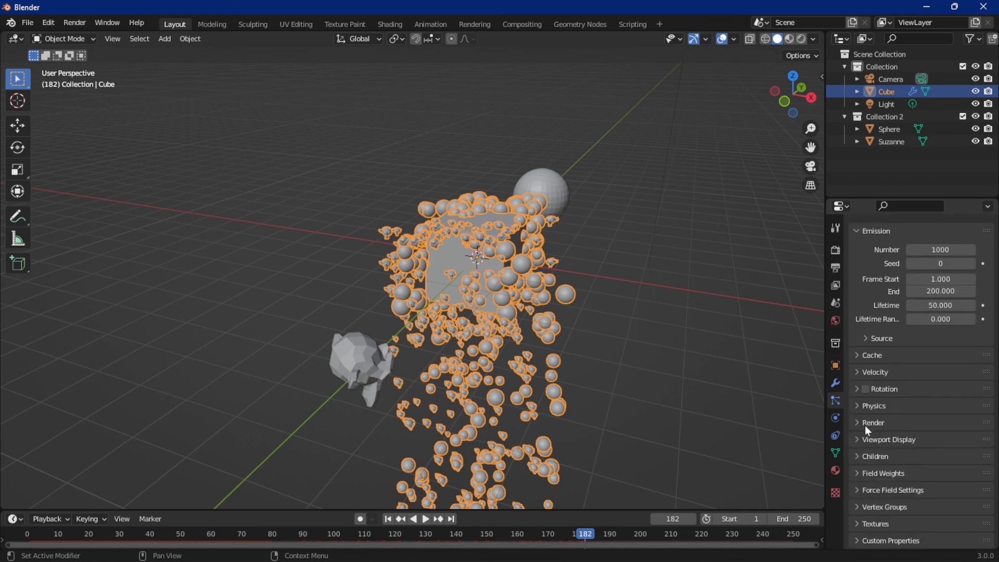
pyautogui.click(875, 438)
pyautogui.scroll(-4, 878, 440)
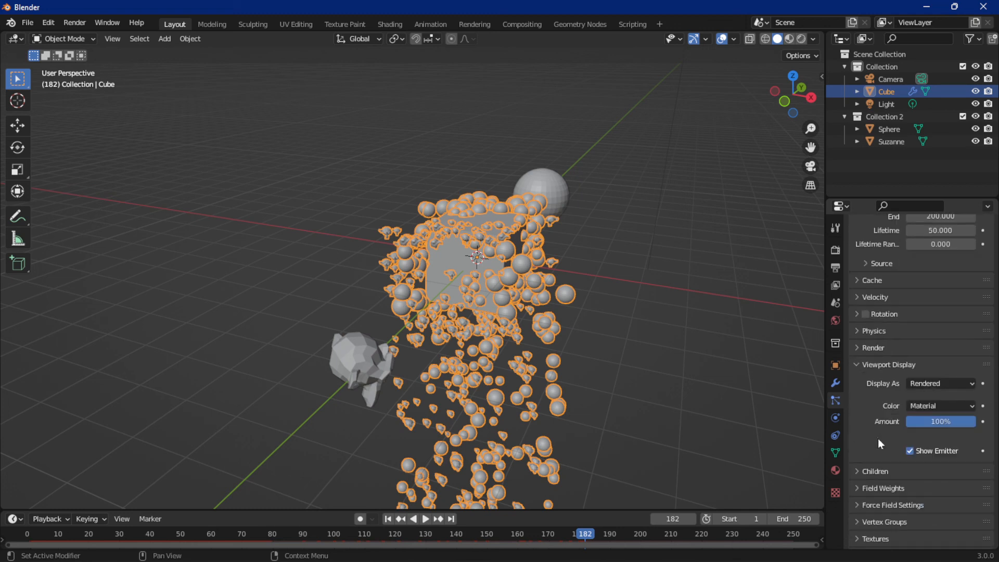
pyautogui.click(912, 451)
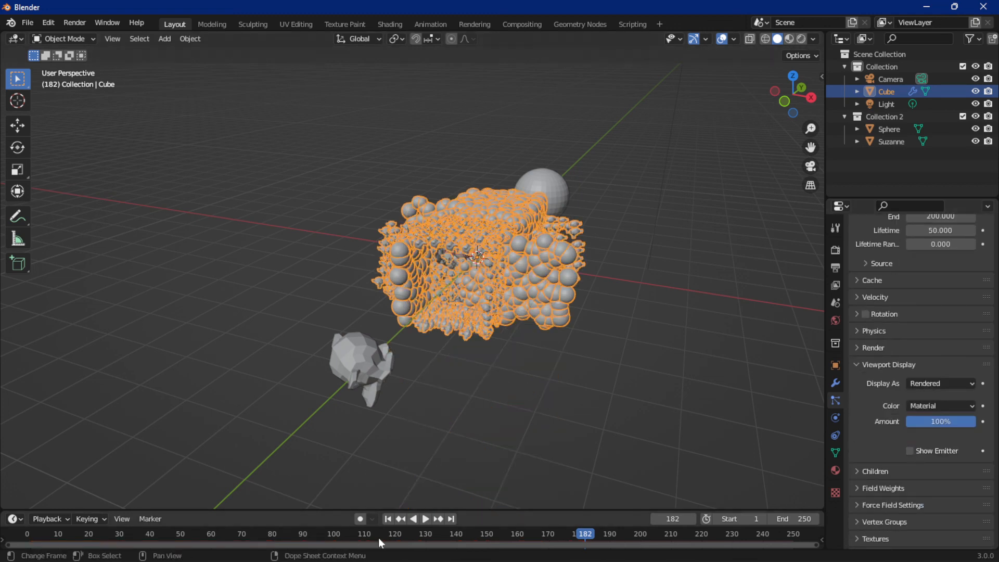
# Replay the animation from frame 1, move to frame 201, and deselect the cube to examine the particles without their emitter.
pyautogui.moveTo(391, 537); pyautogui.dragTo(46, 532)
pyautogui.press('space')
pyautogui.press('space')
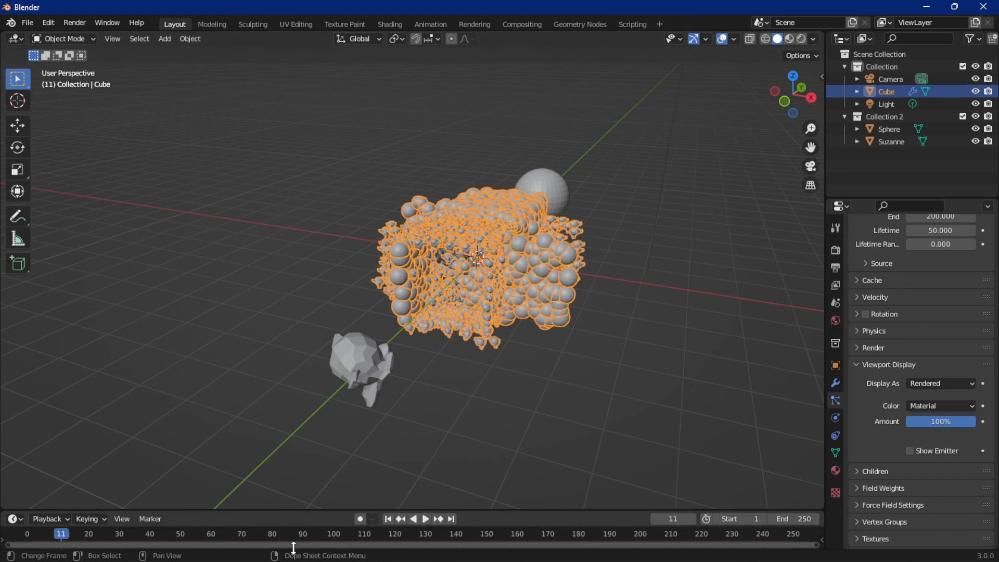
pyautogui.click(387, 518)
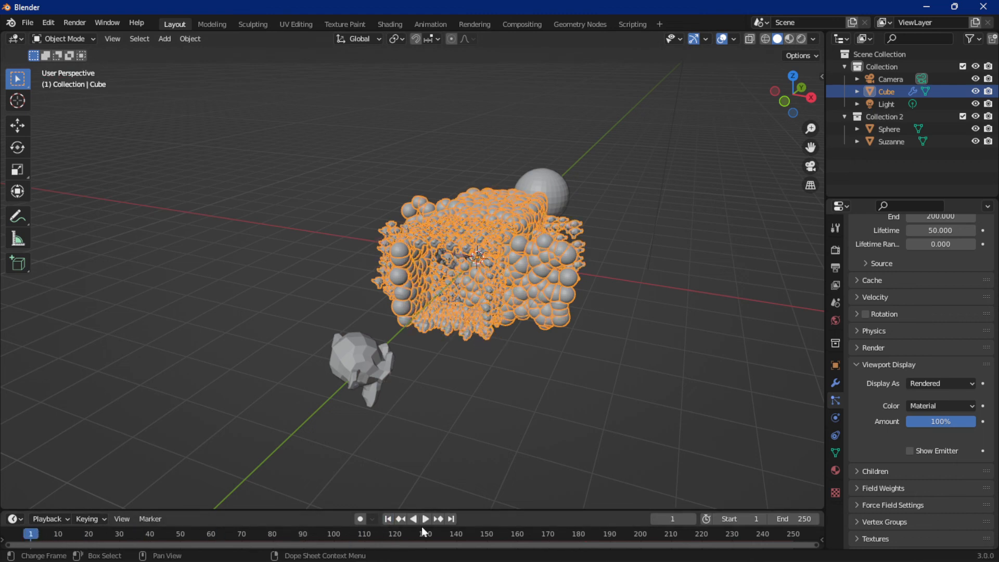
pyautogui.click(450, 519)
pyautogui.press('space')
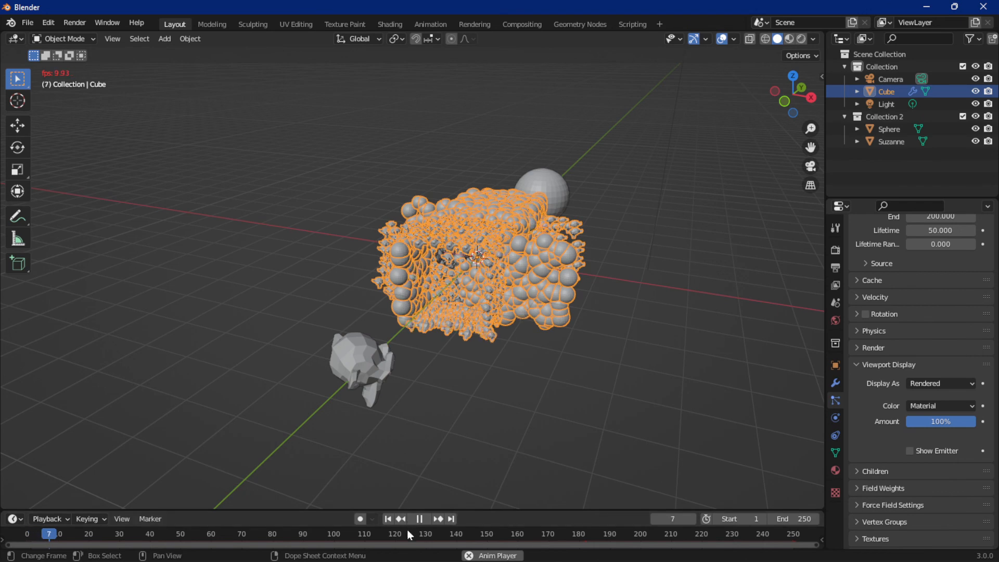
pyautogui.moveTo(405, 532); pyautogui.dragTo(643, 511)
pyautogui.click(625, 260)
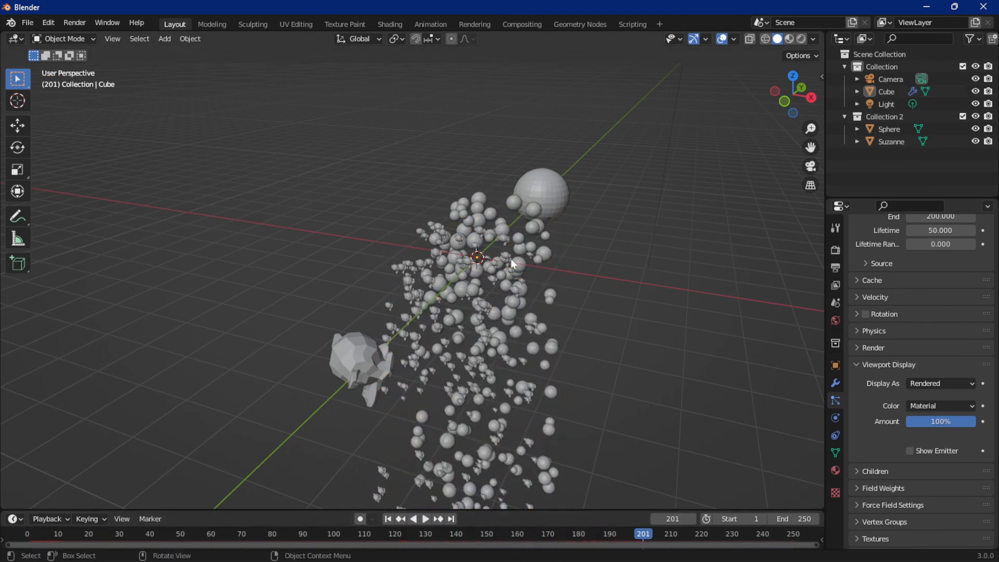
pyautogui.moveTo(604, 263); pyautogui.dragTo(592, 282, button='middle')
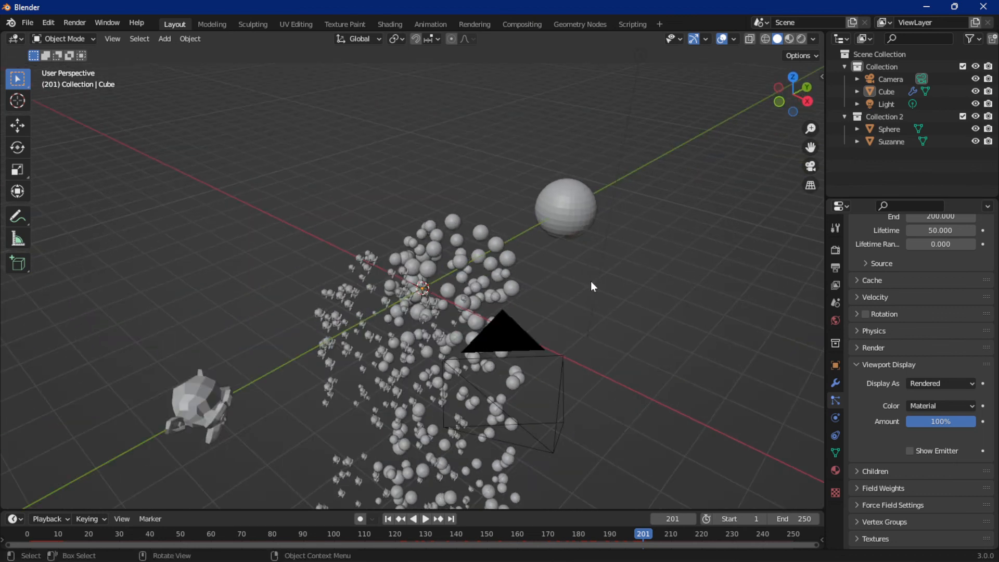